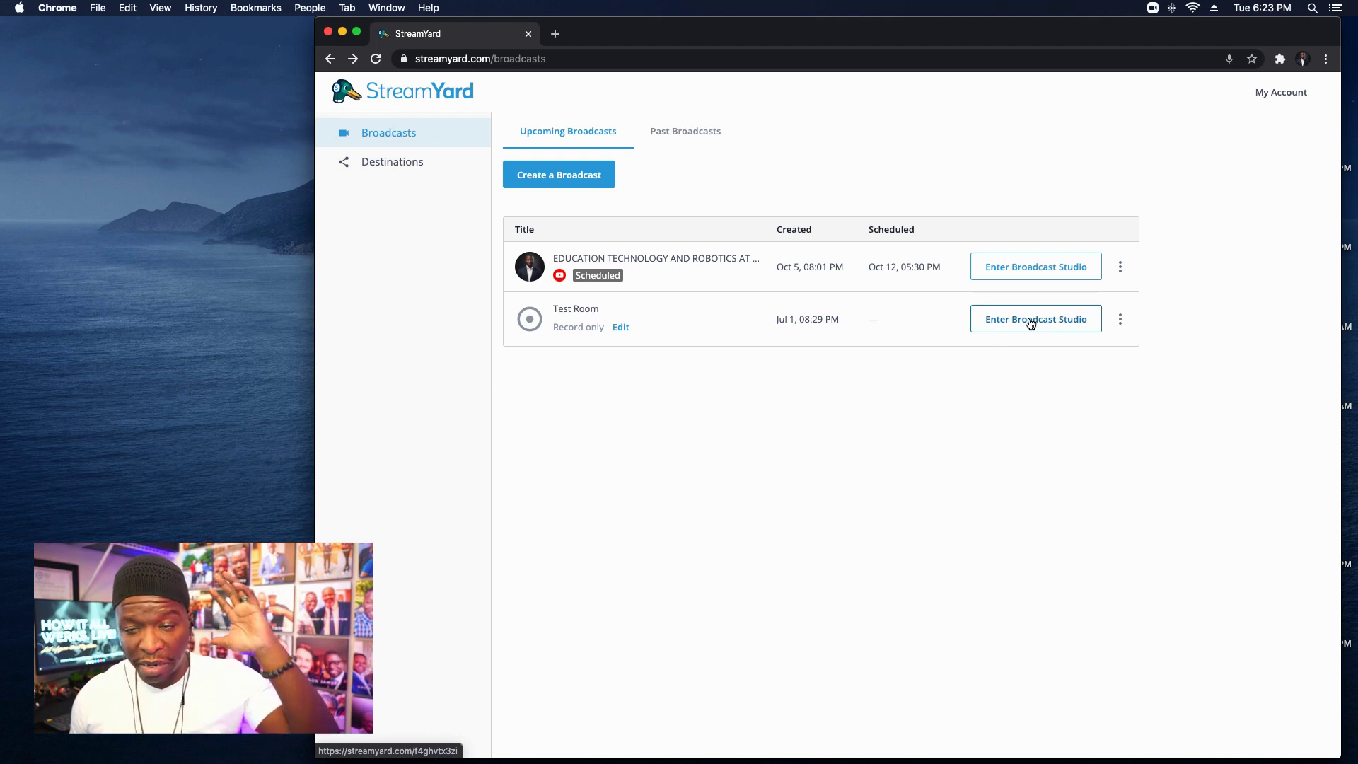
- Enter the Test Room studio check with the camera turned off and the mic muted
{"action": "left_click", "coordinate": [1031, 323]}
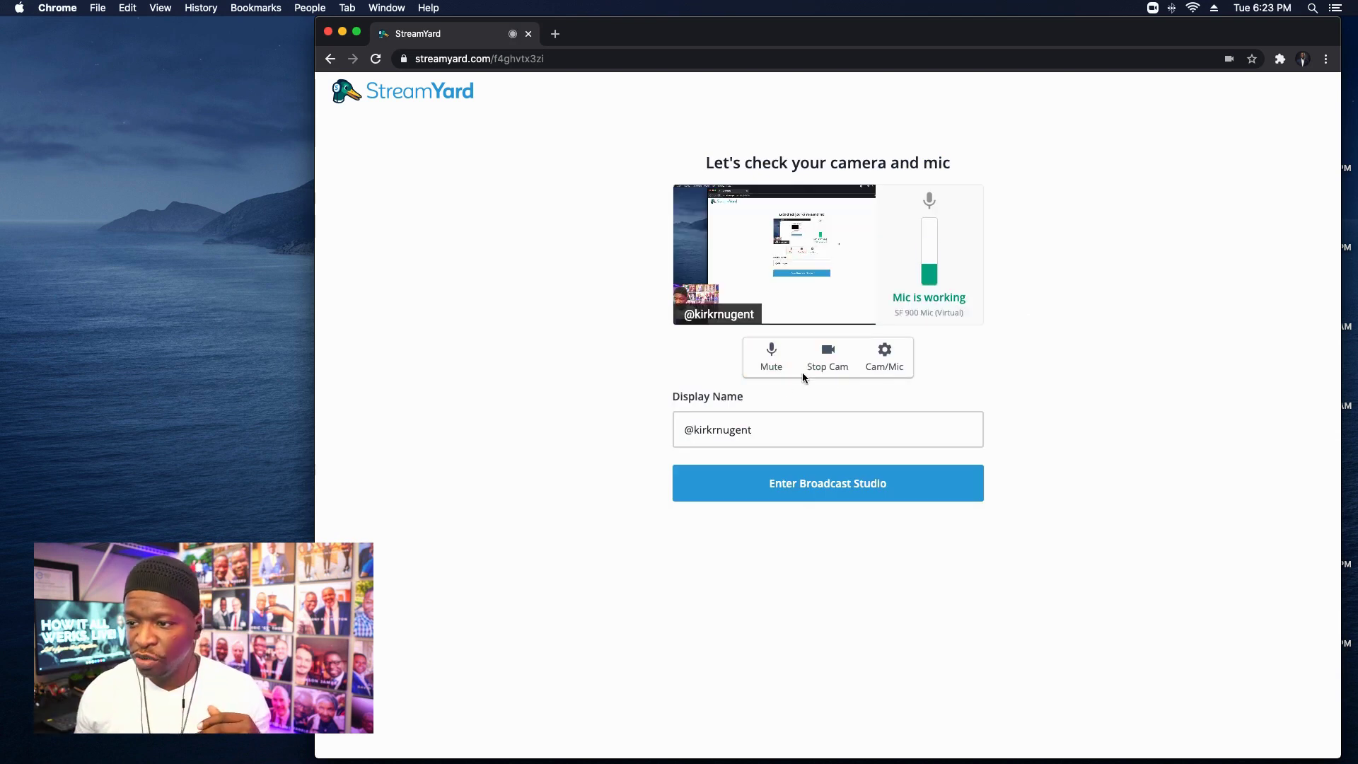
{"action": "left_click", "coordinate": [830, 369]}
{"action": "left_click", "coordinate": [771, 356]}
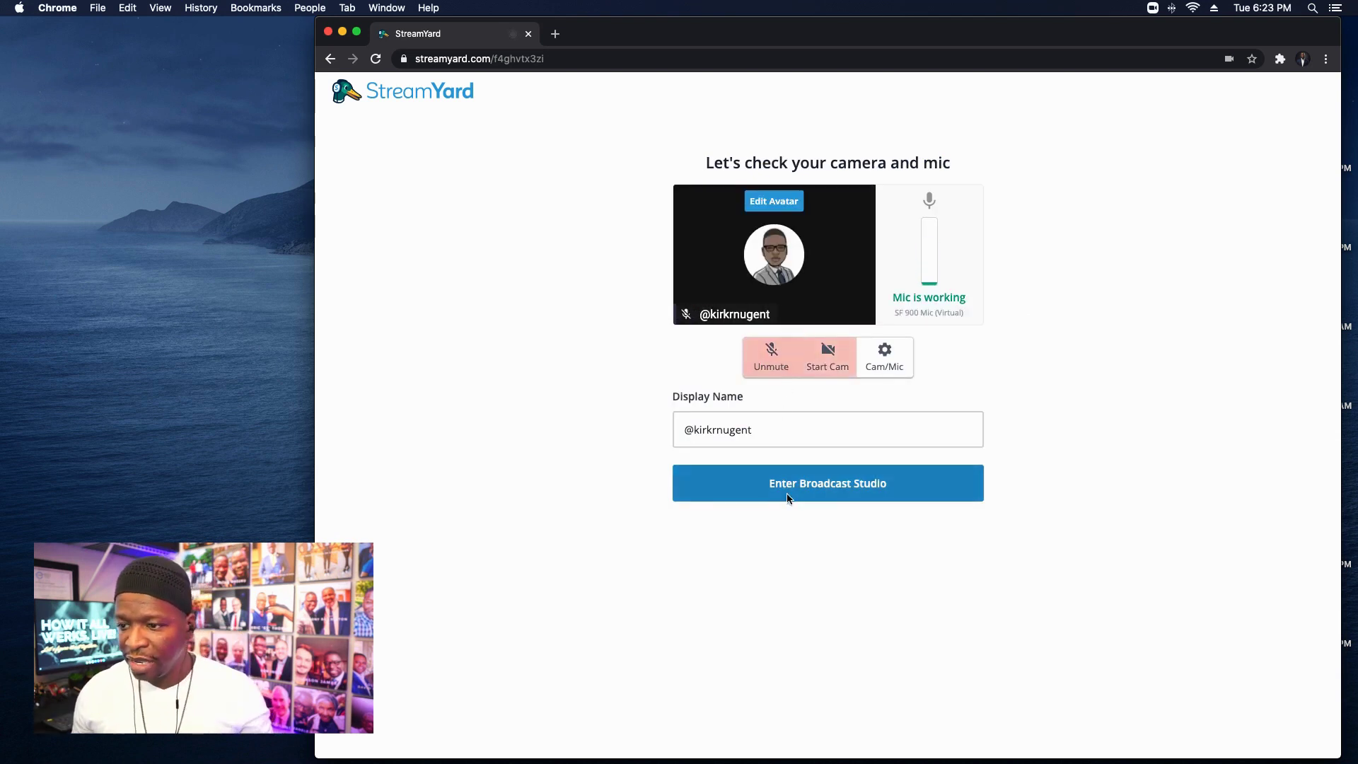
- Show the Audio device settings and toggle echo cancellation off, then back on
{"action": "left_click", "coordinate": [893, 364]}
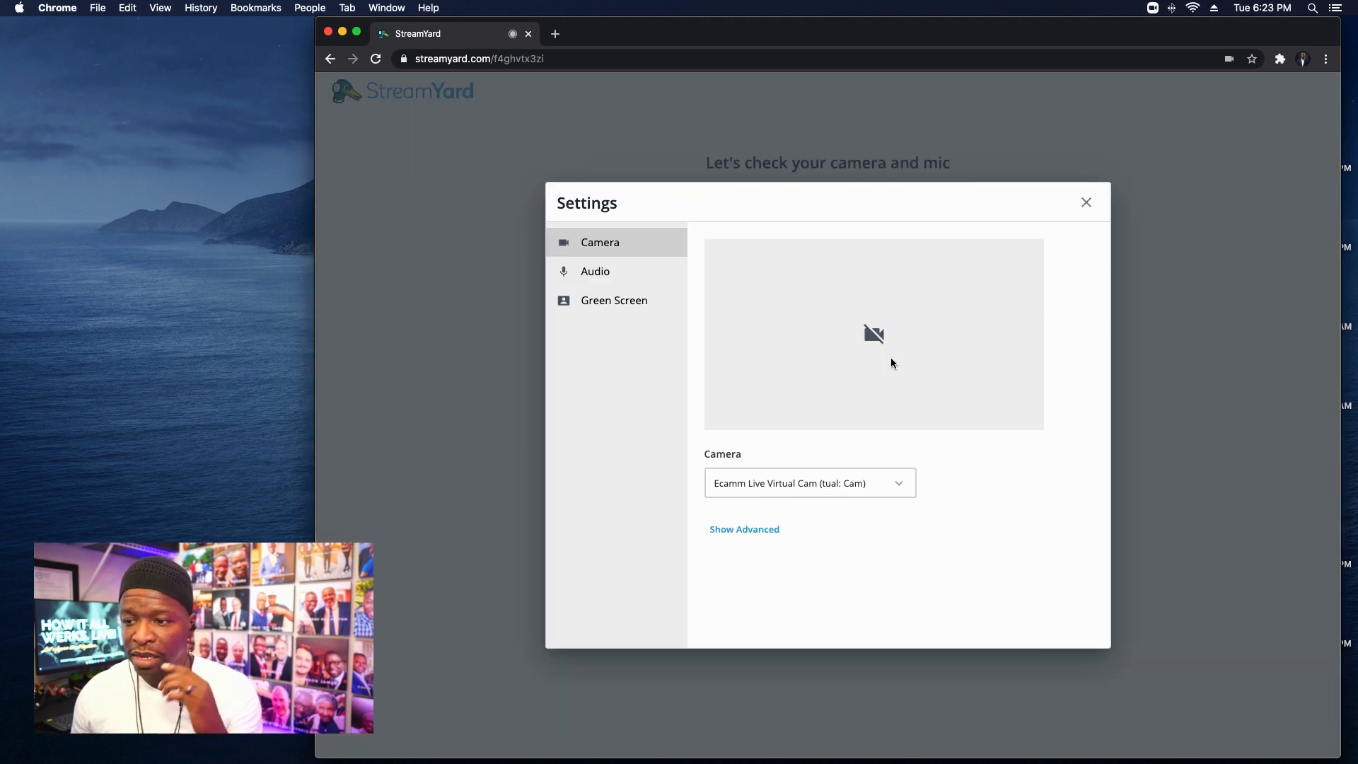
{"action": "left_click", "coordinate": [601, 283]}
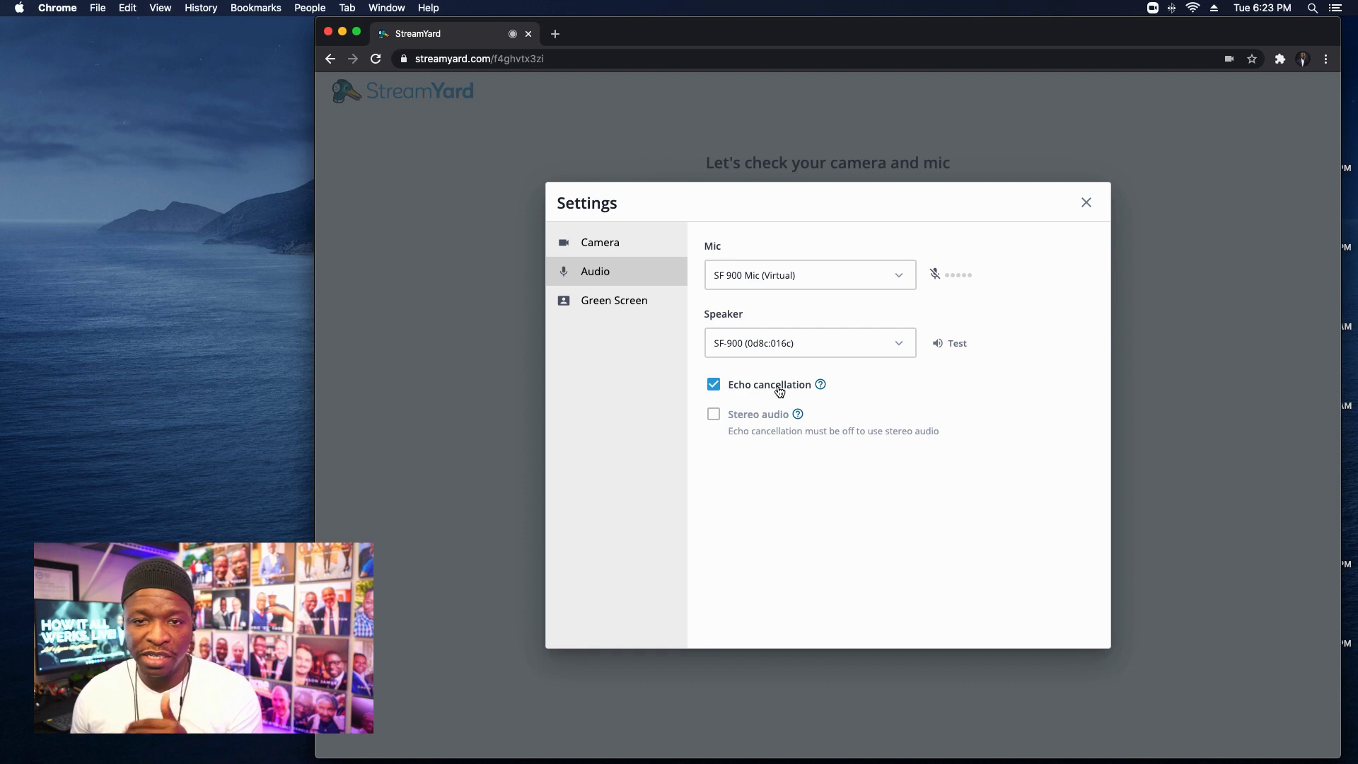
{"action": "left_click", "coordinate": [714, 385]}
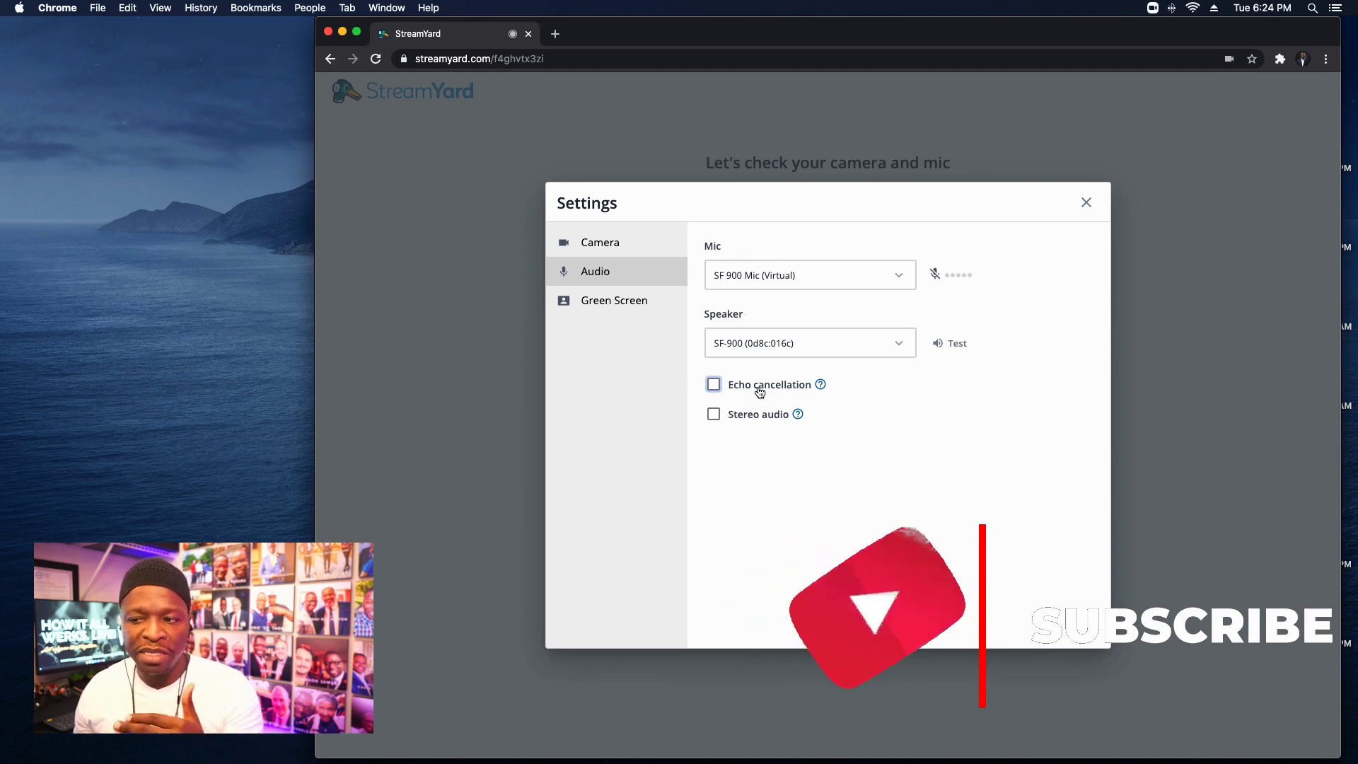
{"action": "left_click", "coordinate": [714, 385]}
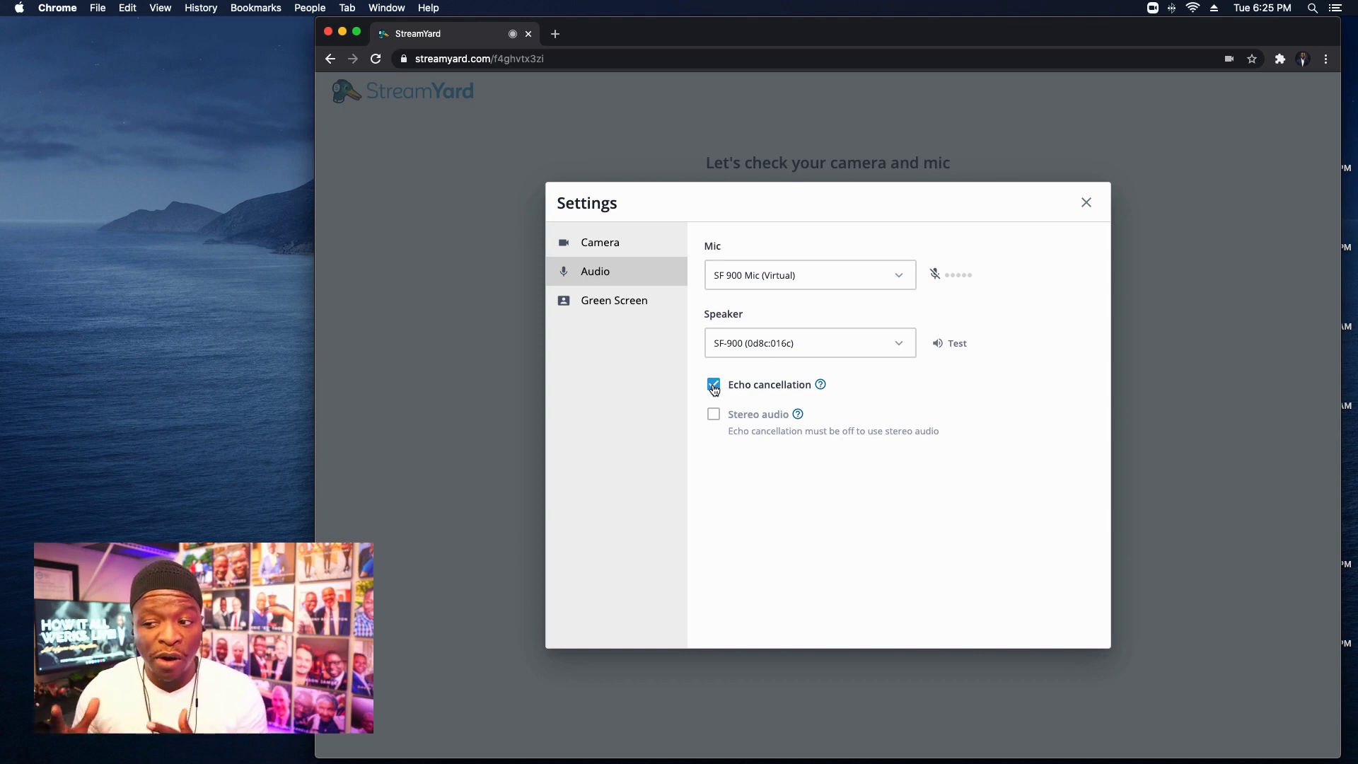
- Set echo cancellation off and stereo audio on, toggling echo cancellation once more to demonstrate
{"action": "left_click", "coordinate": [714, 387]}
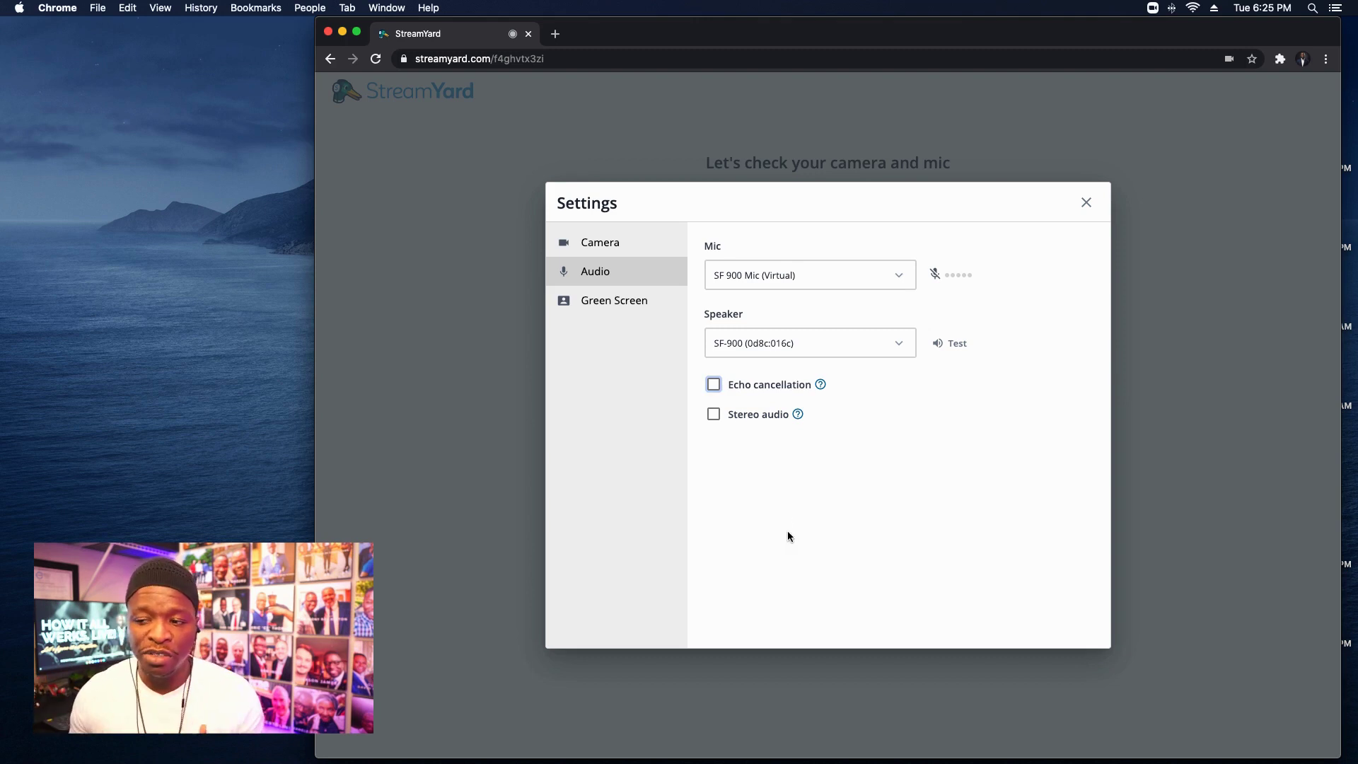
{"action": "left_click", "coordinate": [714, 416]}
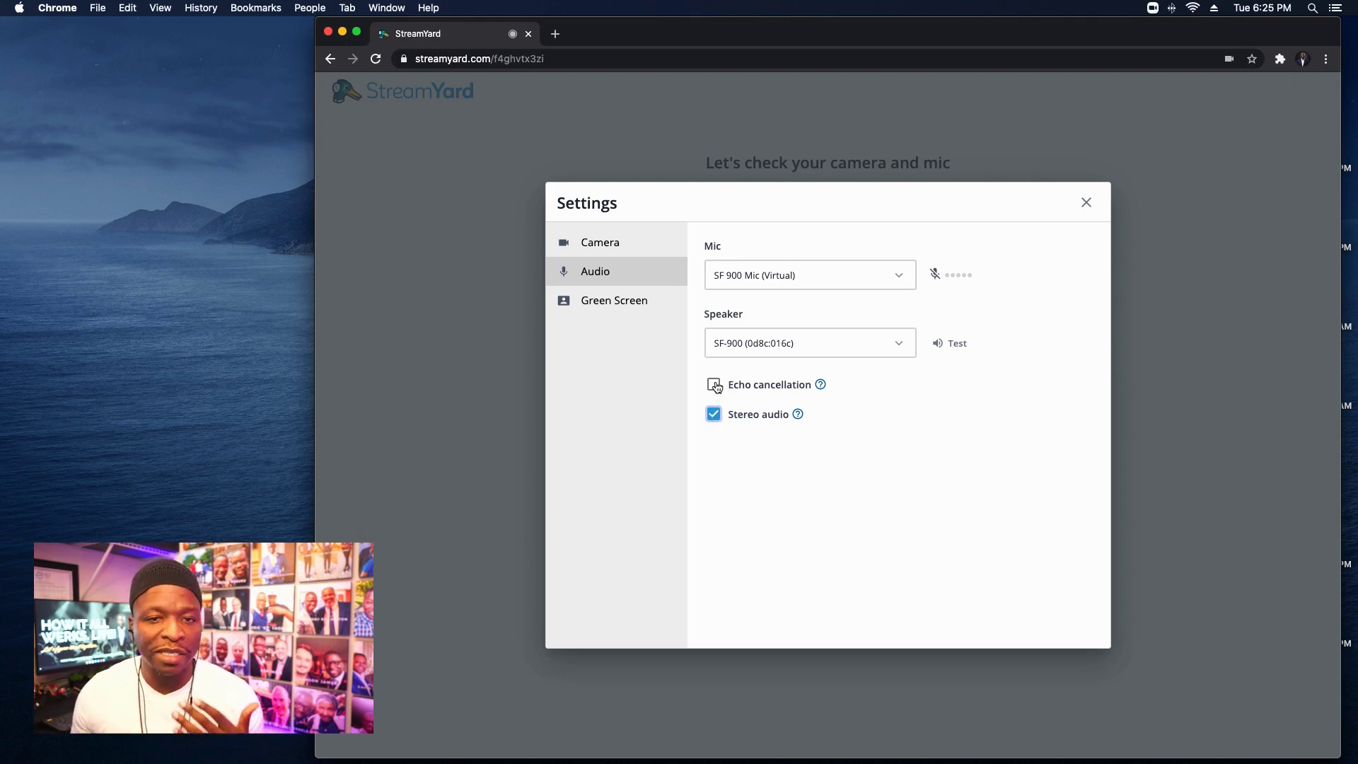
{"action": "left_click", "coordinate": [715, 386]}
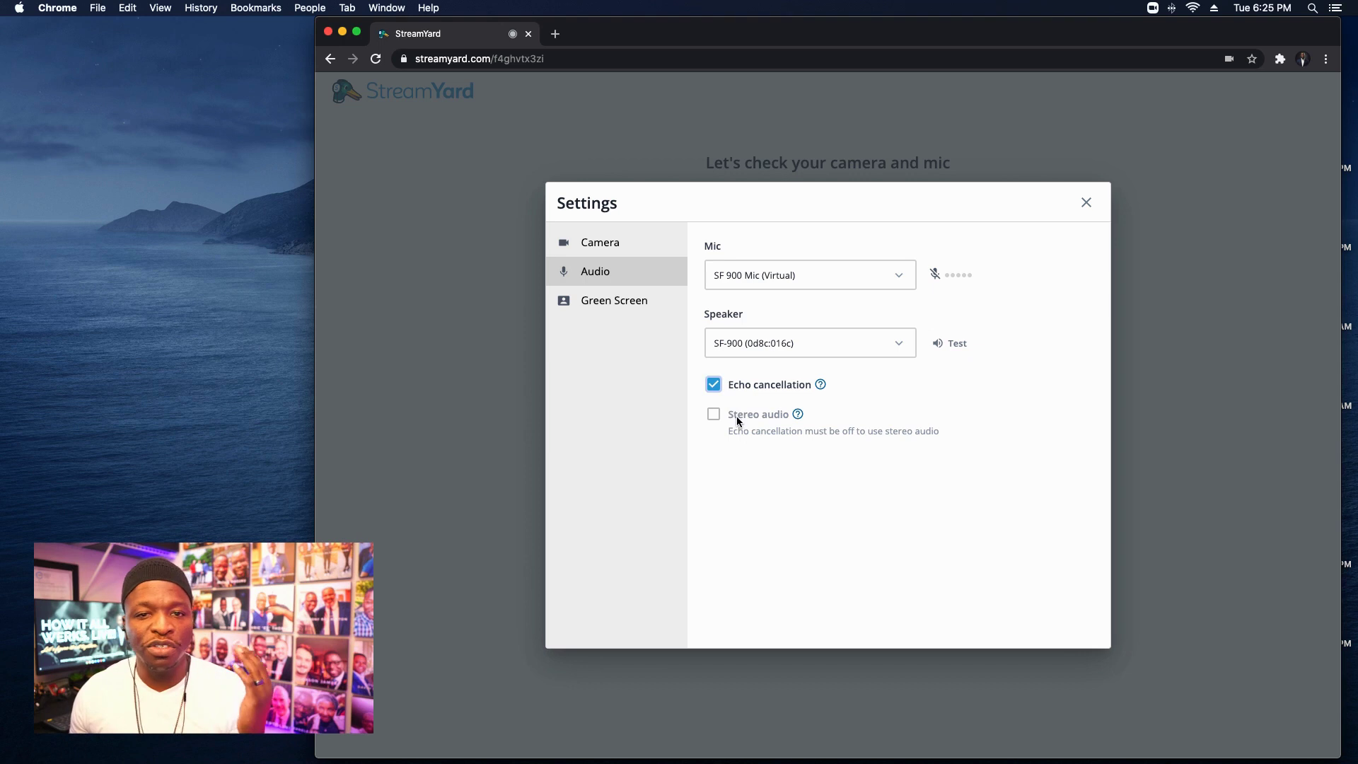
{"action": "left_click", "coordinate": [713, 386]}
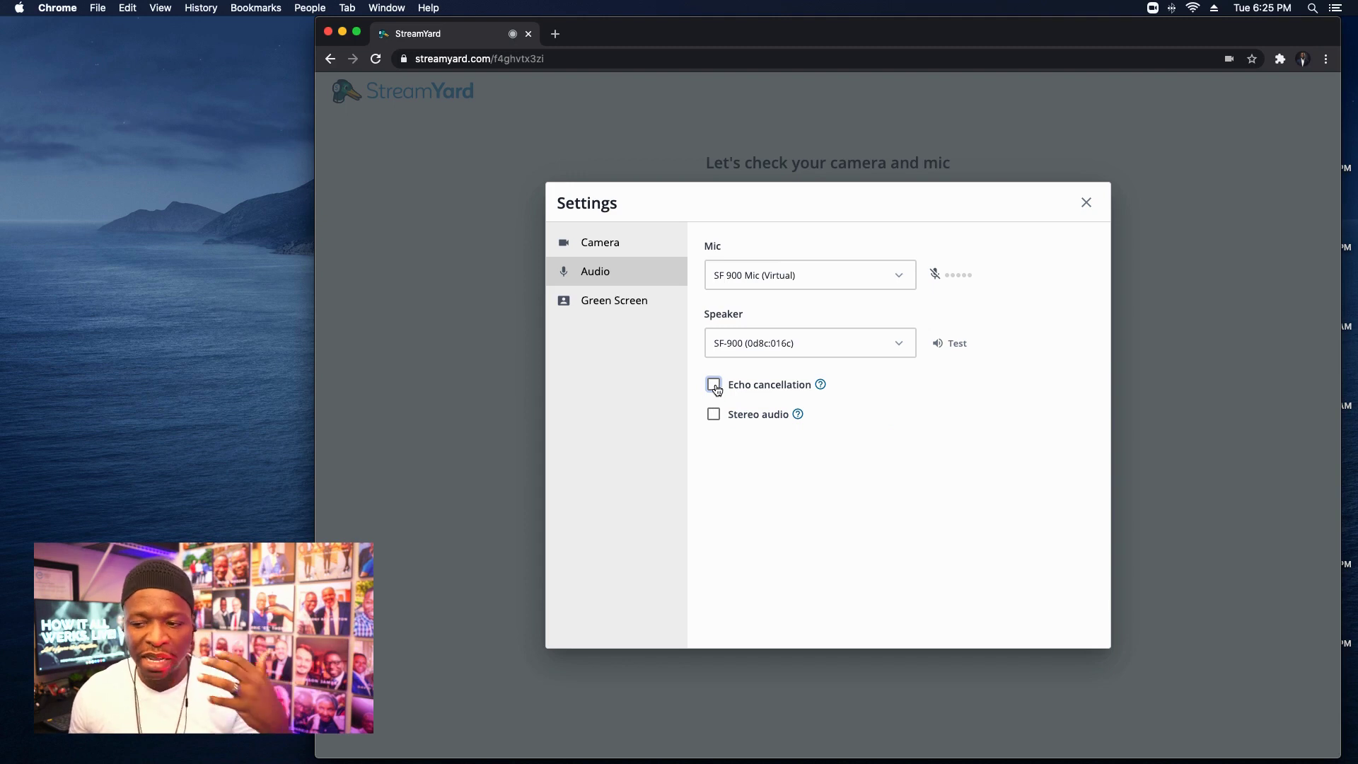
{"action": "left_click", "coordinate": [715, 416]}
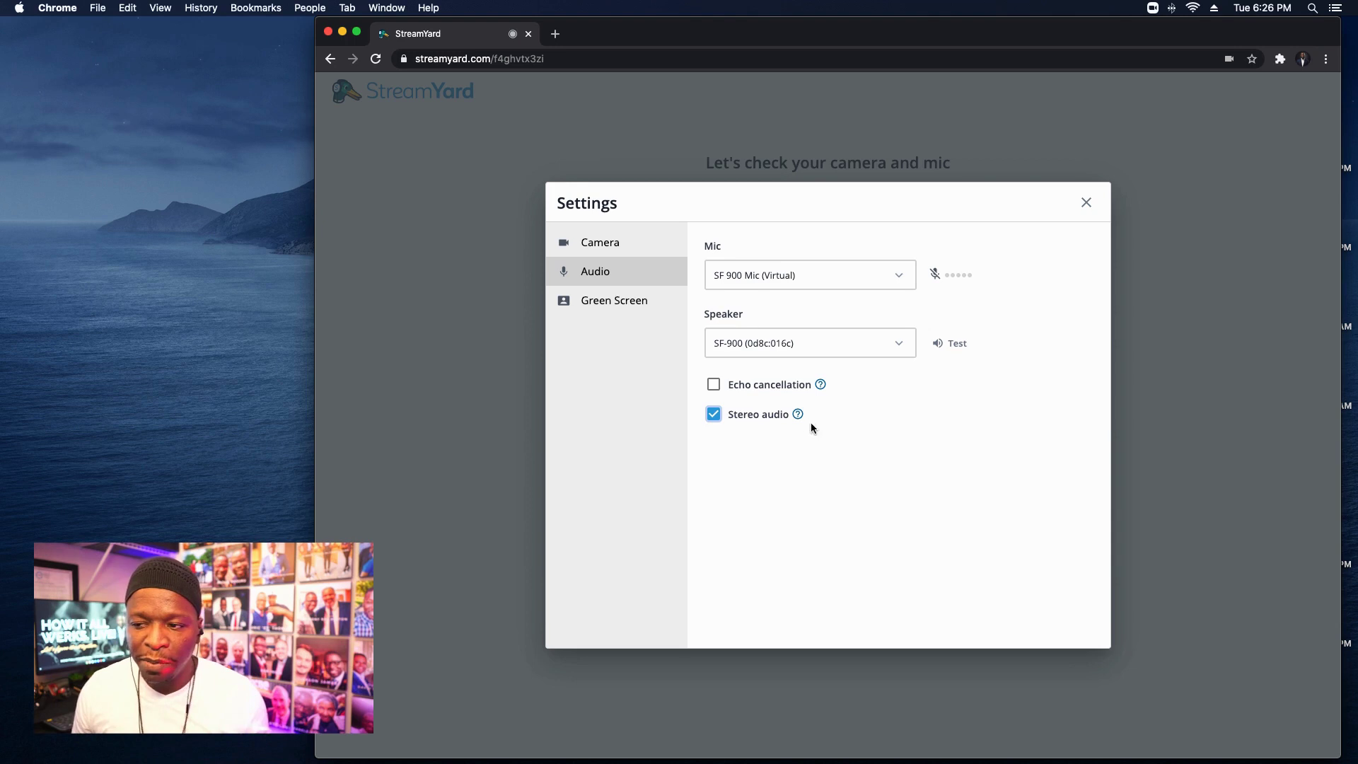
- Re-toggle echo cancellation off and stereo audio on, then close the Settings dialog
{"action": "mouse_move", "coordinate": [797, 417]}
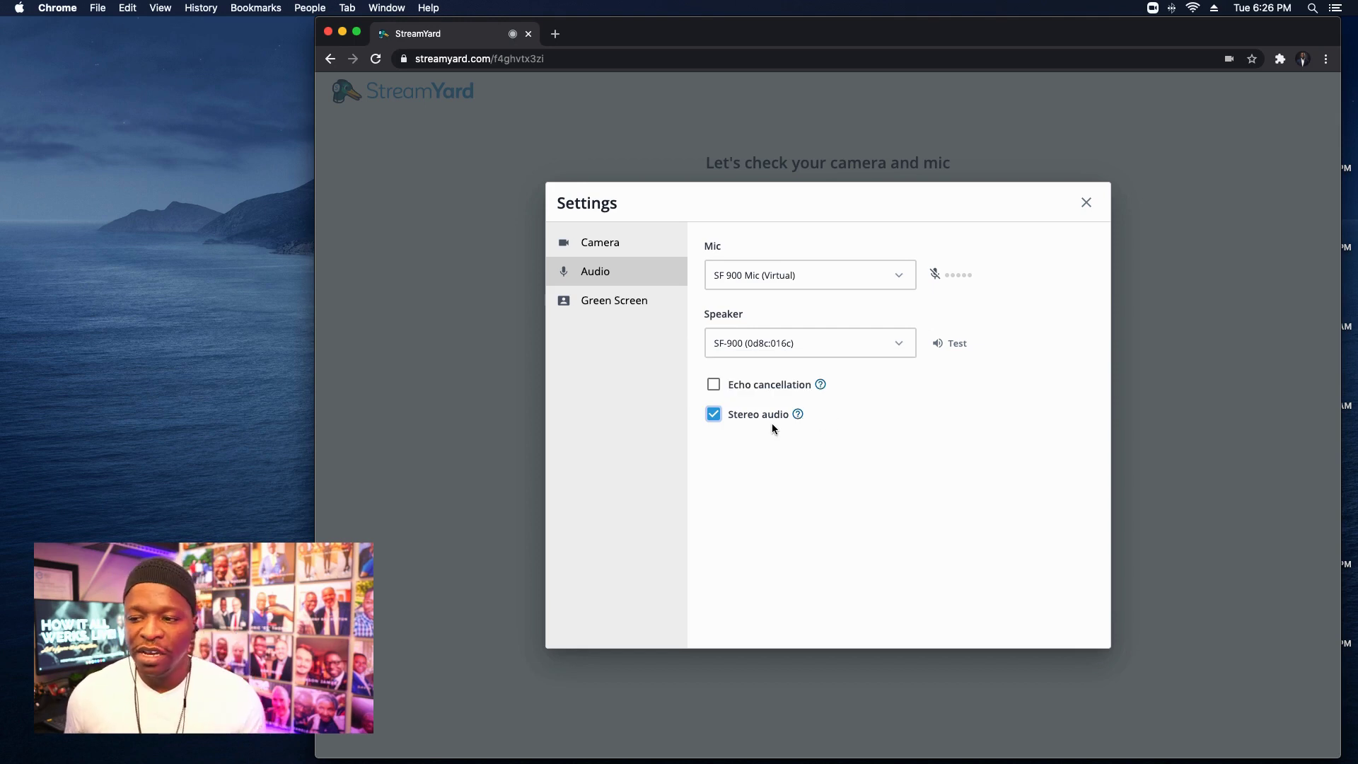
{"action": "mouse_move", "coordinate": [821, 388]}
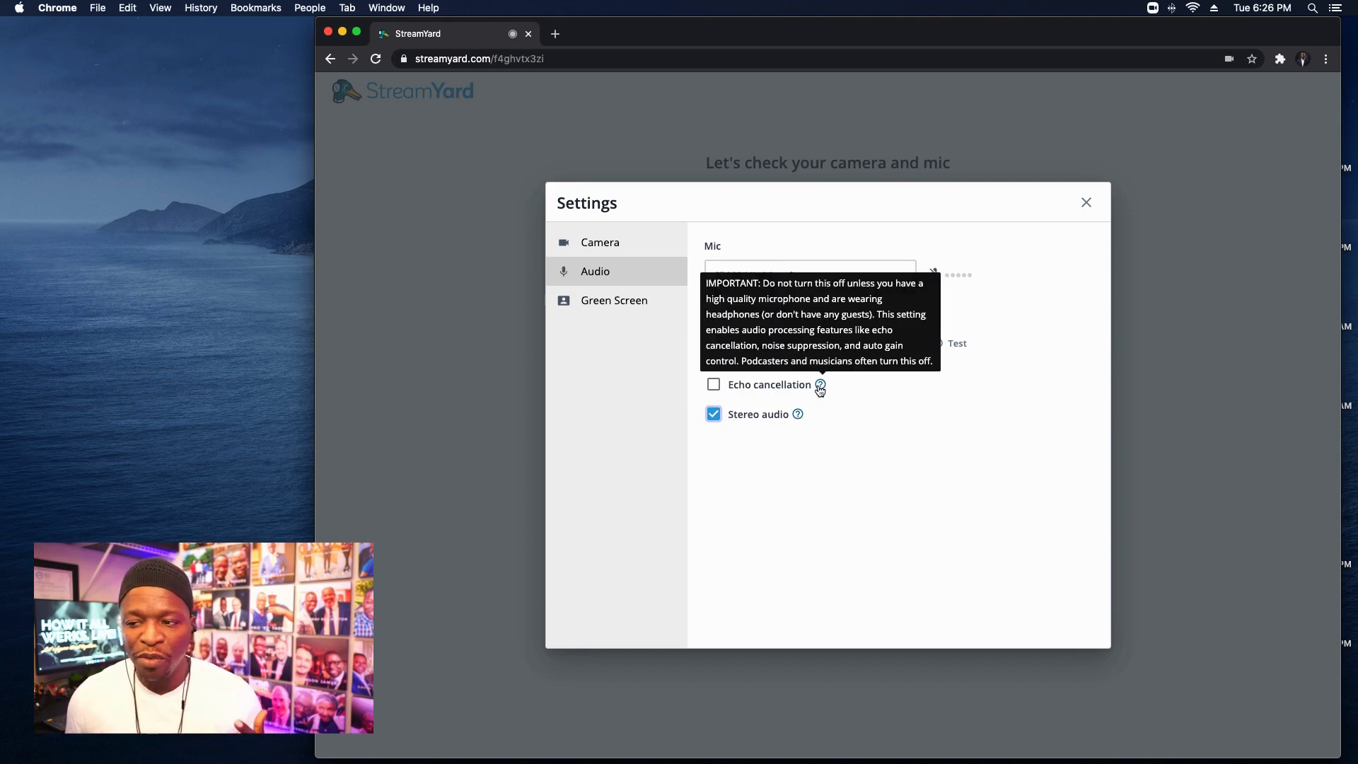
{"action": "left_click", "coordinate": [714, 388]}
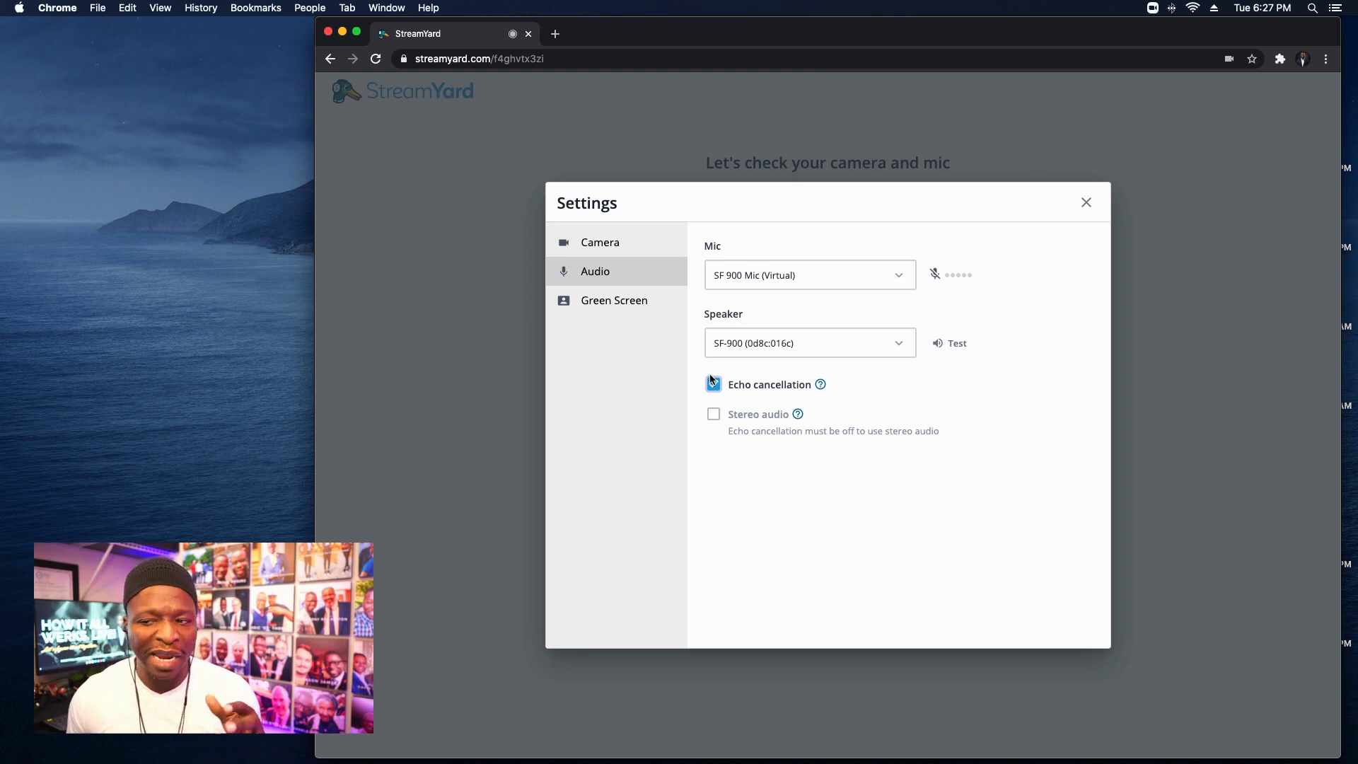
{"action": "left_click", "coordinate": [714, 386]}
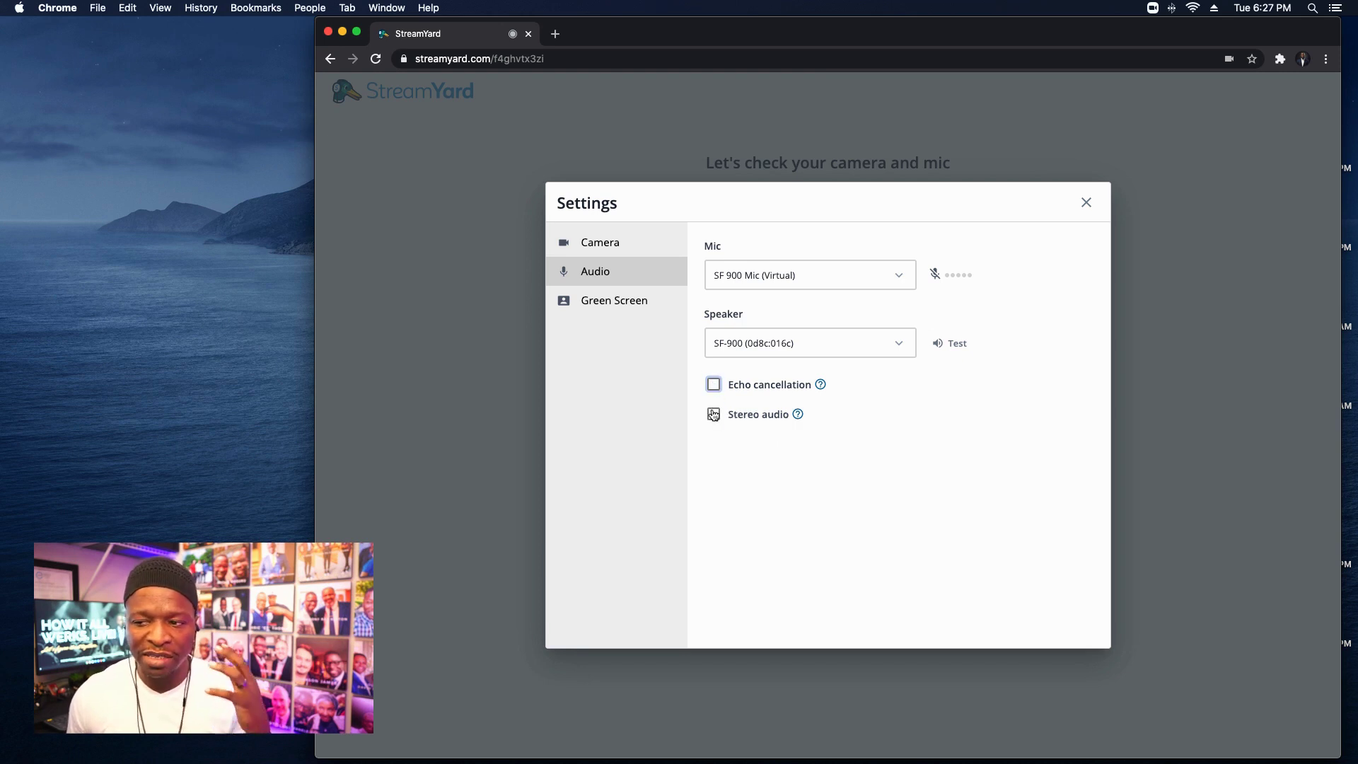
{"action": "left_click", "coordinate": [715, 414]}
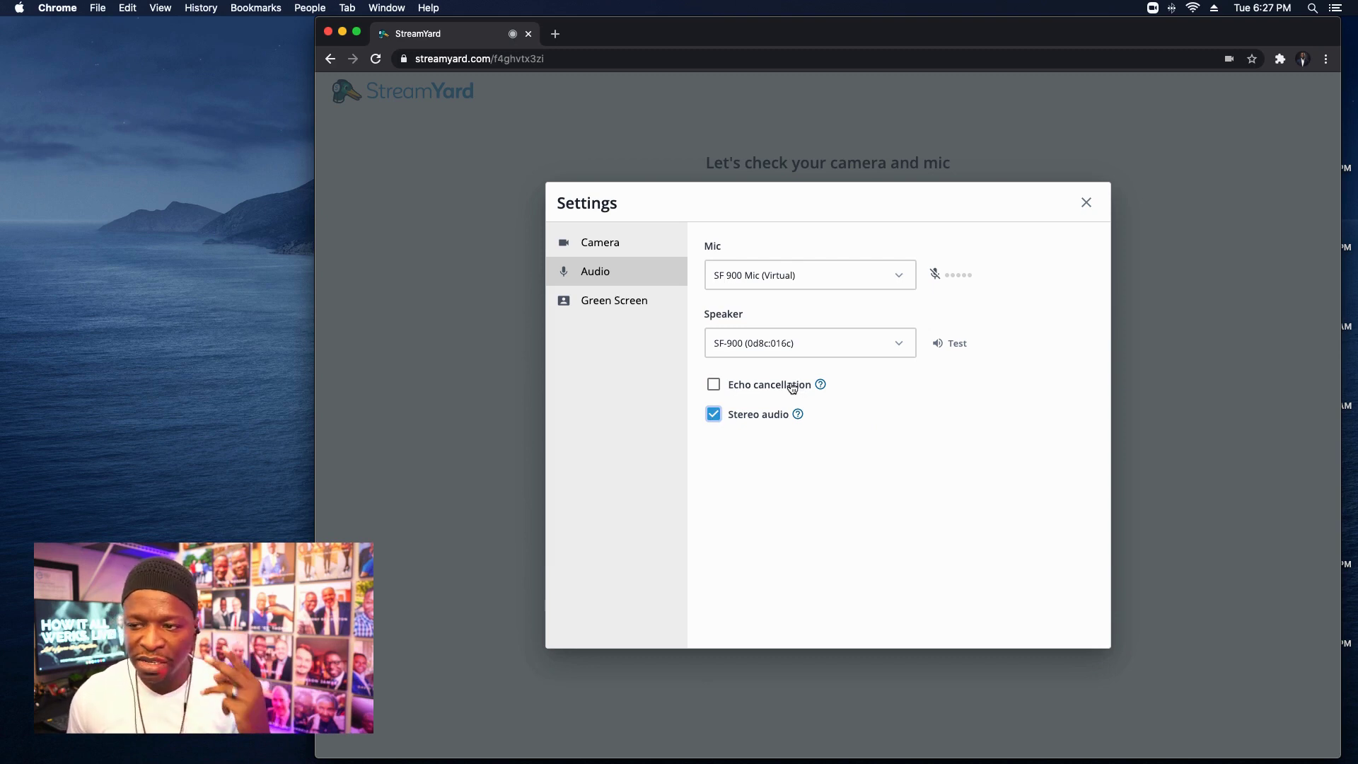
{"action": "left_click", "coordinate": [1084, 203]}
- Enter the Test Room broadcast studio from the pre-studio check page
{"action": "left_click", "coordinate": [812, 482]}
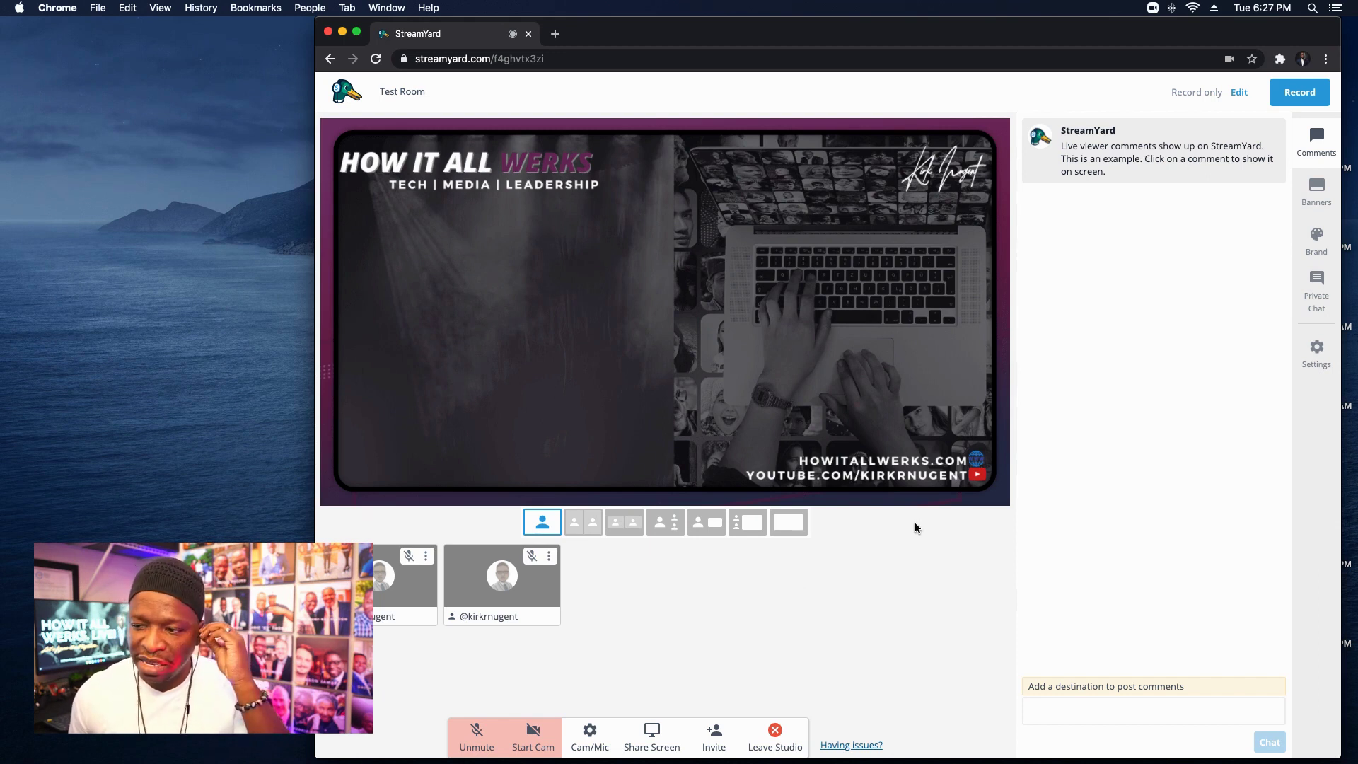
{"action": "mouse_move", "coordinate": [998, 497]}
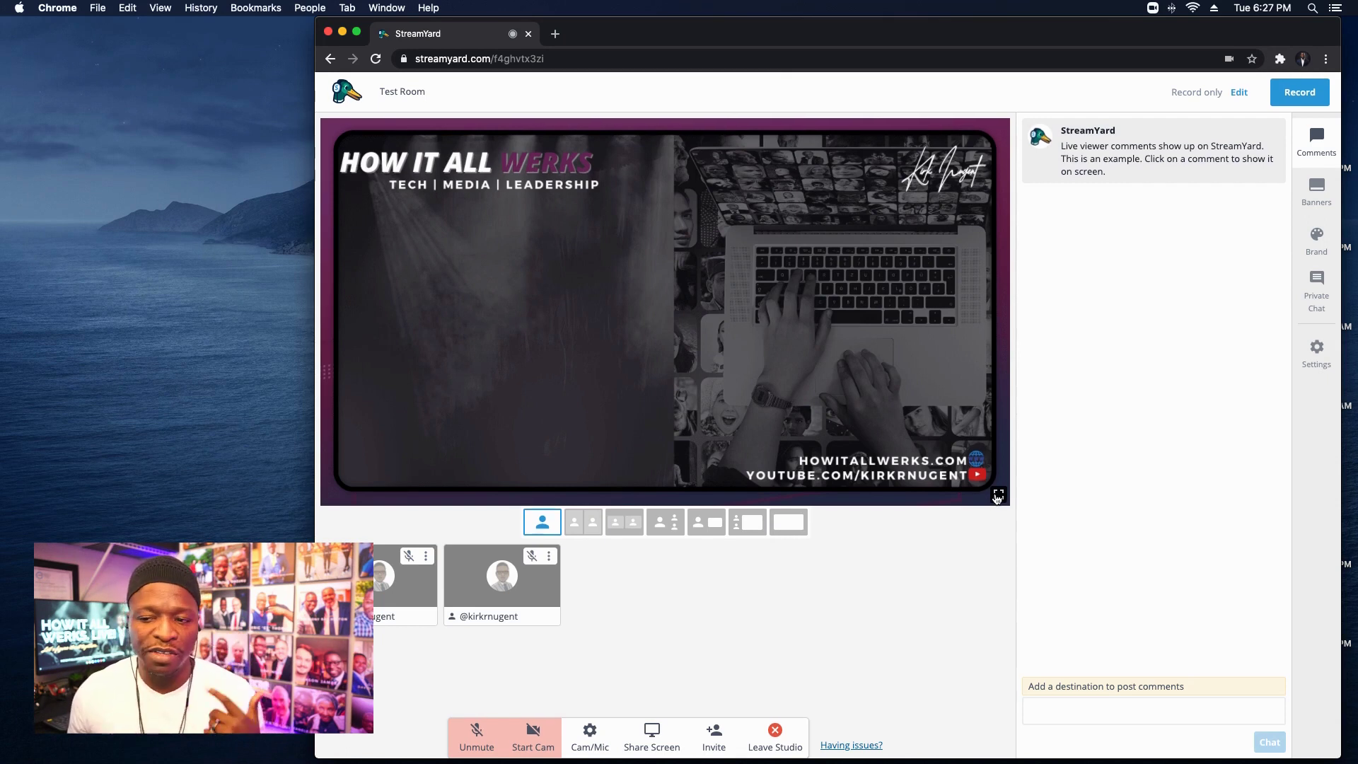
{"action": "left_click", "coordinate": [998, 496]}
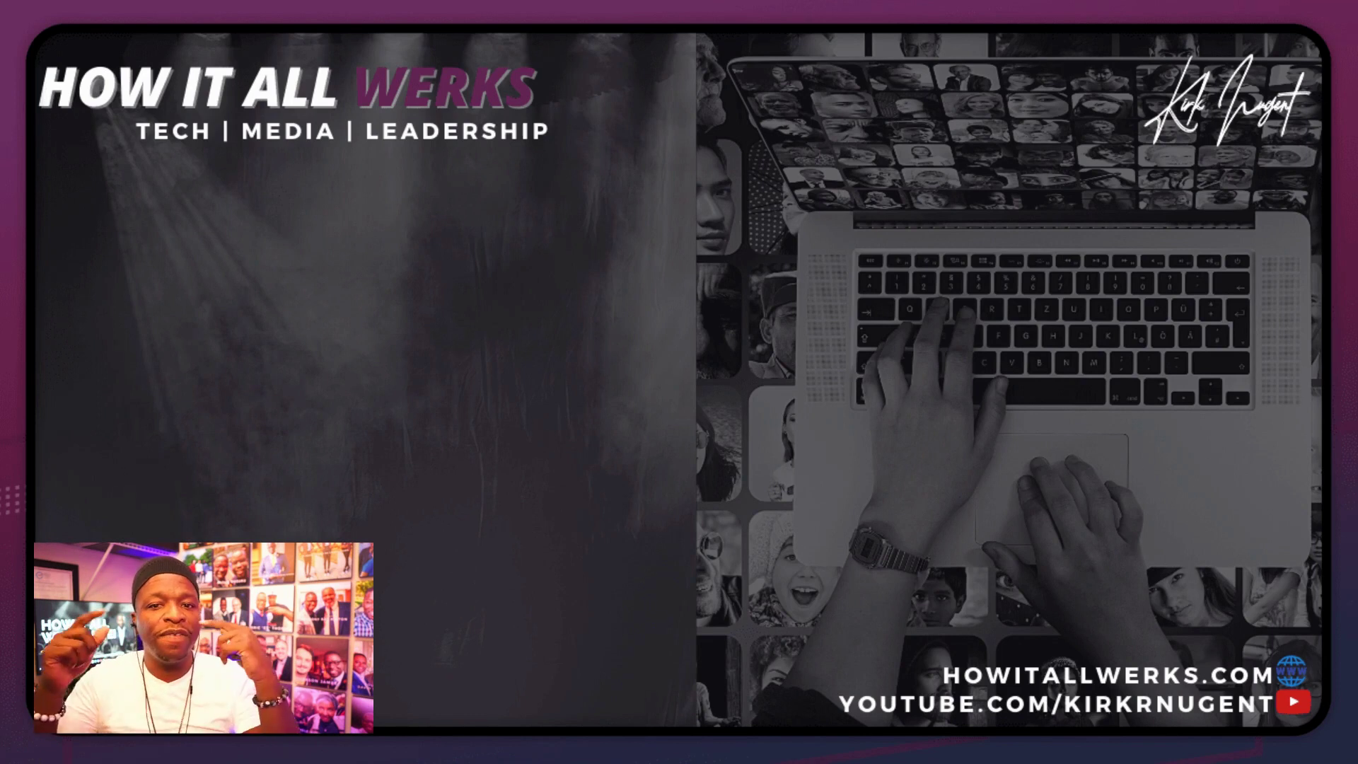
{"action": "mouse_move", "coordinate": [732, 751]}
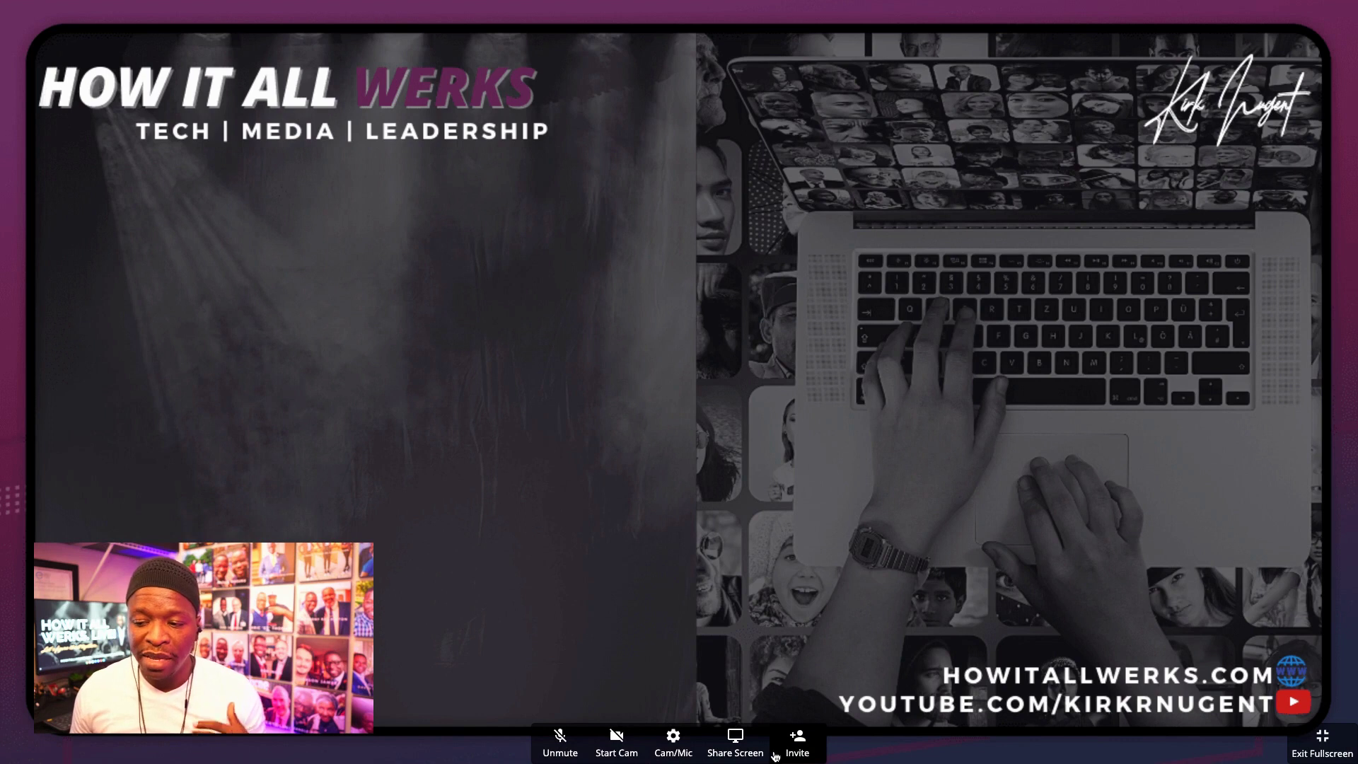
{"action": "left_click", "coordinate": [673, 748]}
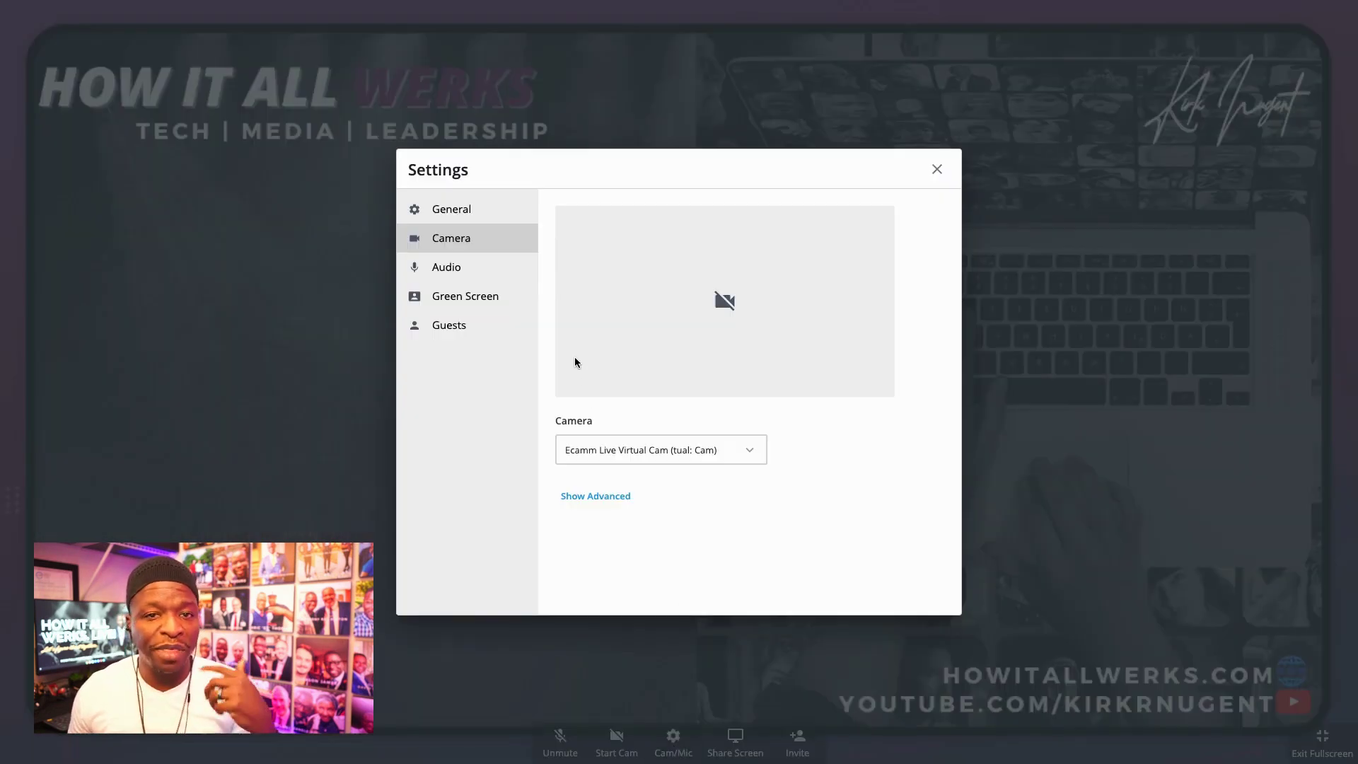
{"action": "left_click", "coordinate": [456, 269]}
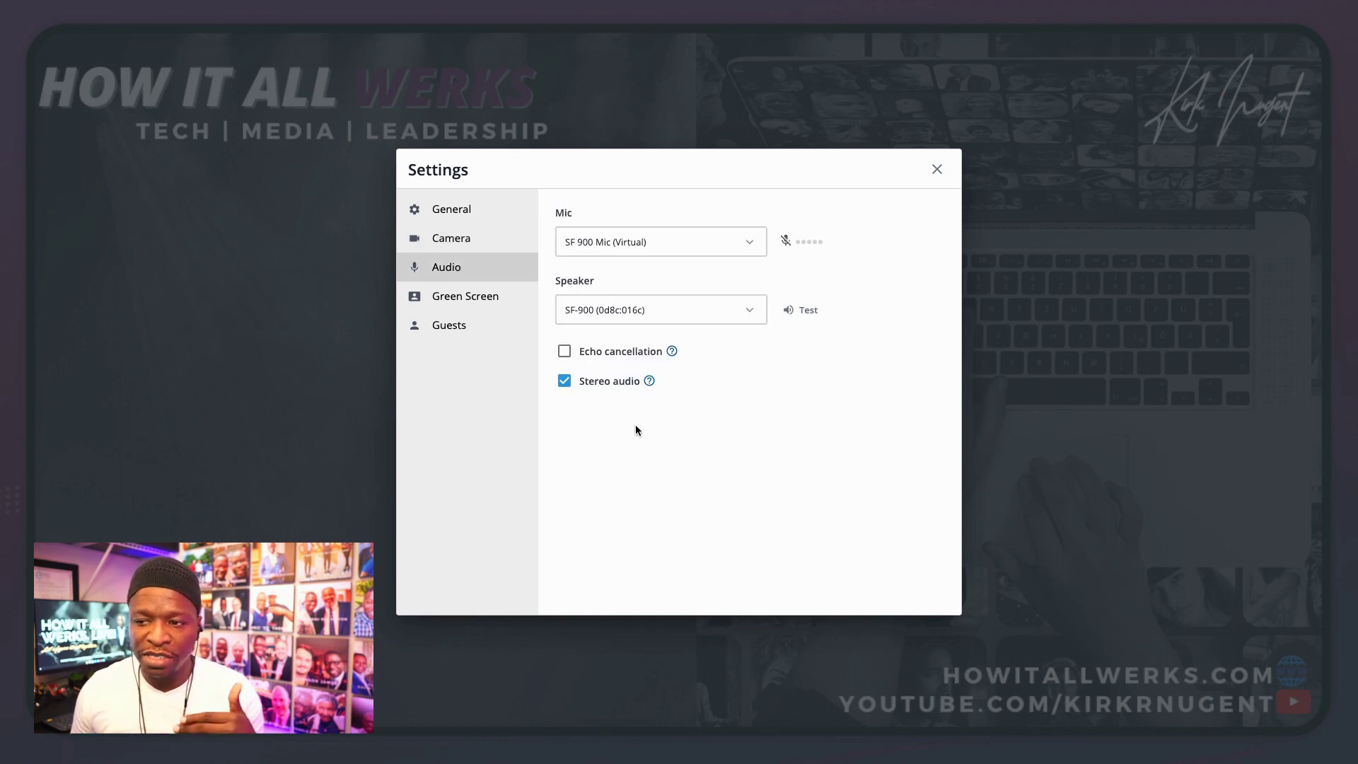
{"action": "left_click", "coordinate": [937, 170]}
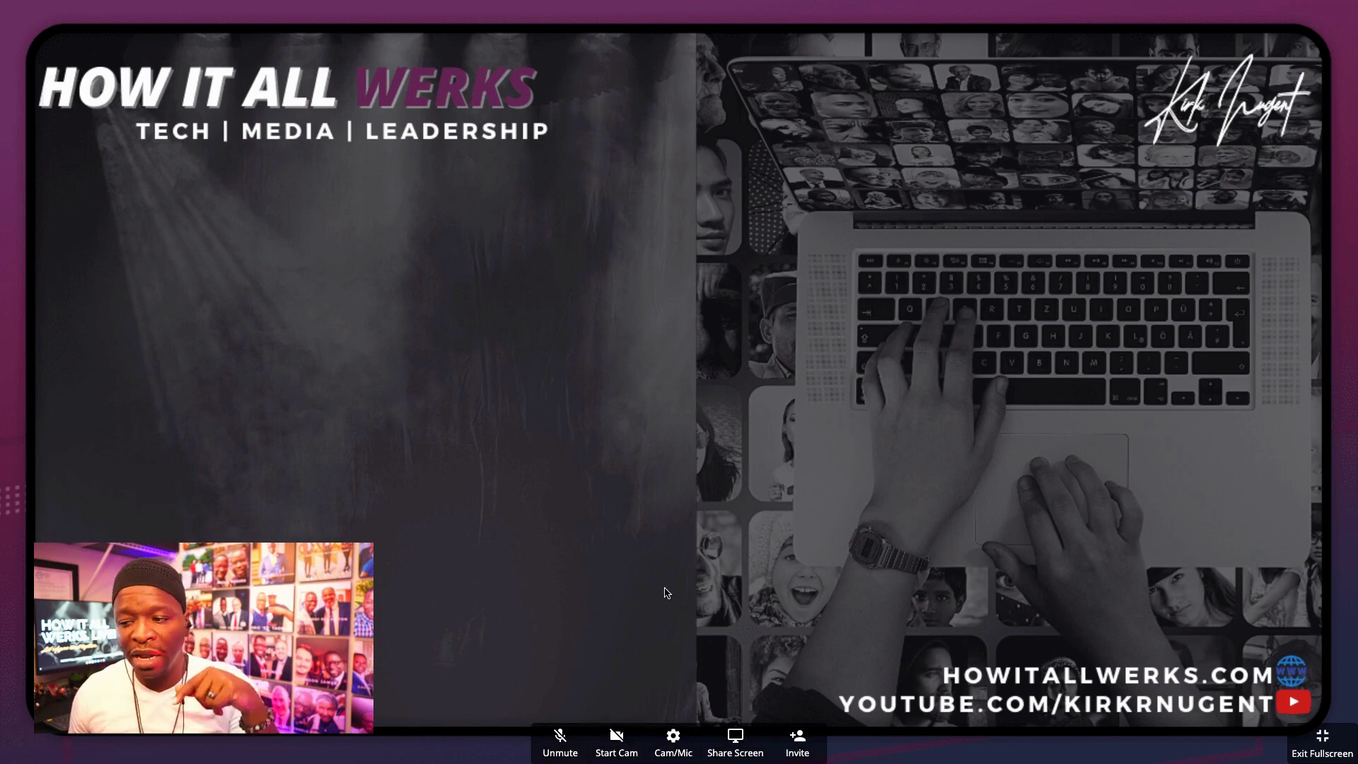
{"action": "left_click", "coordinate": [1322, 738]}
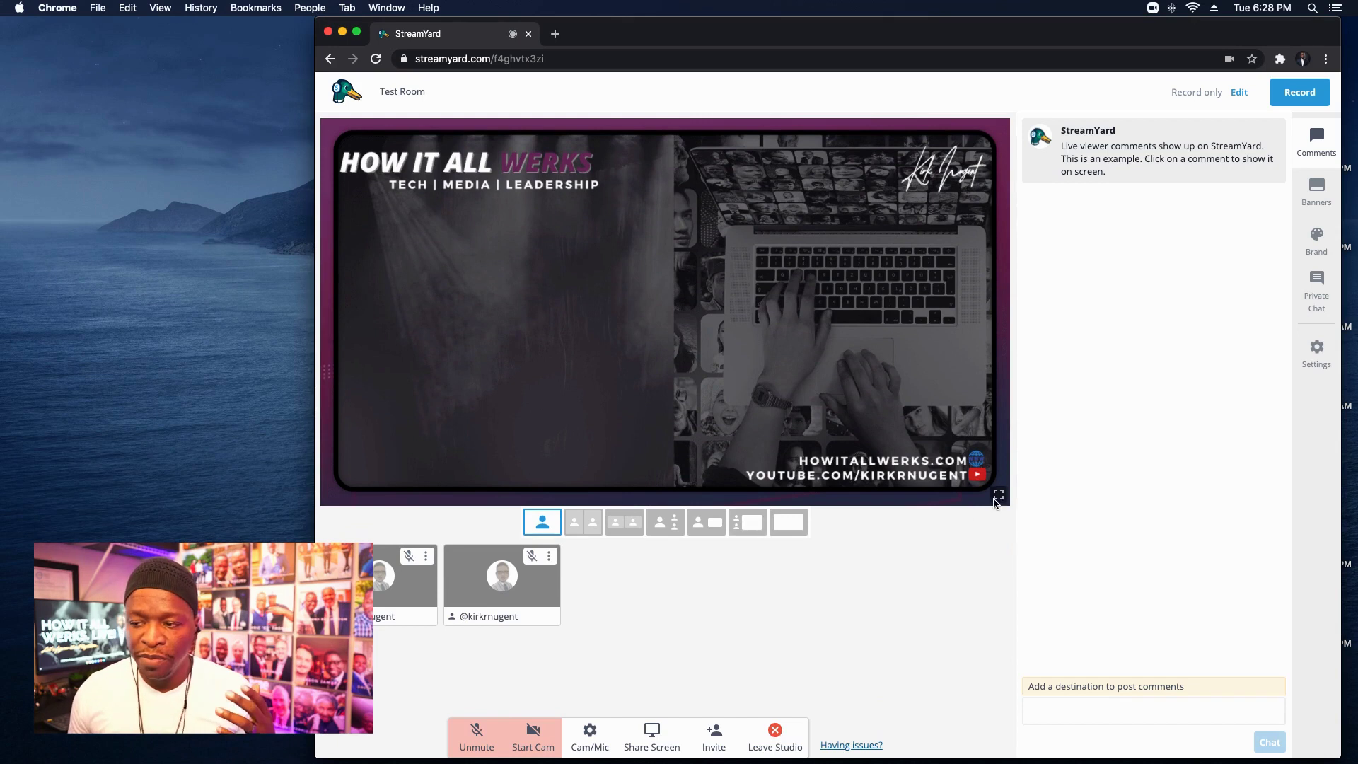
- Add both participants to the stage in the side-by-side branded layout and open the Brand panel
{"action": "left_click", "coordinate": [999, 496]}
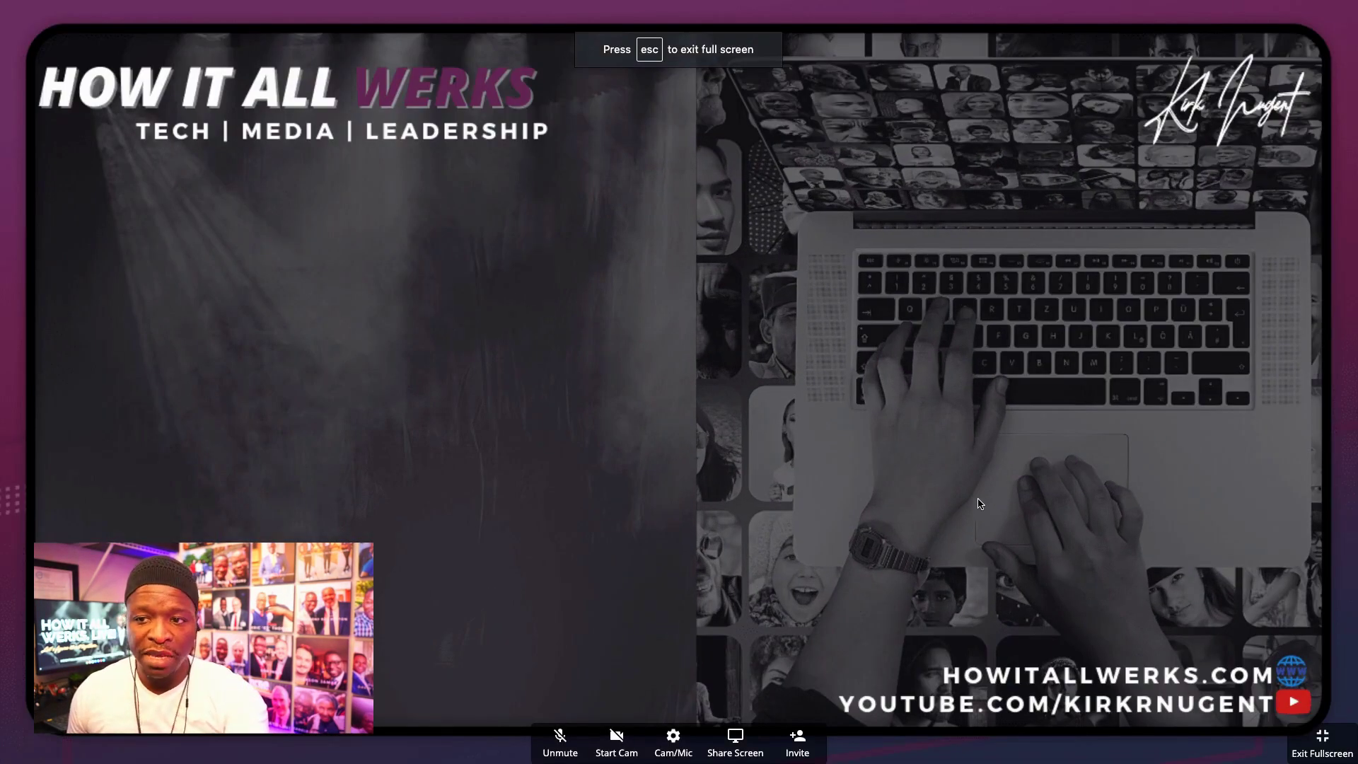
{"action": "key", "text": "Escape"}
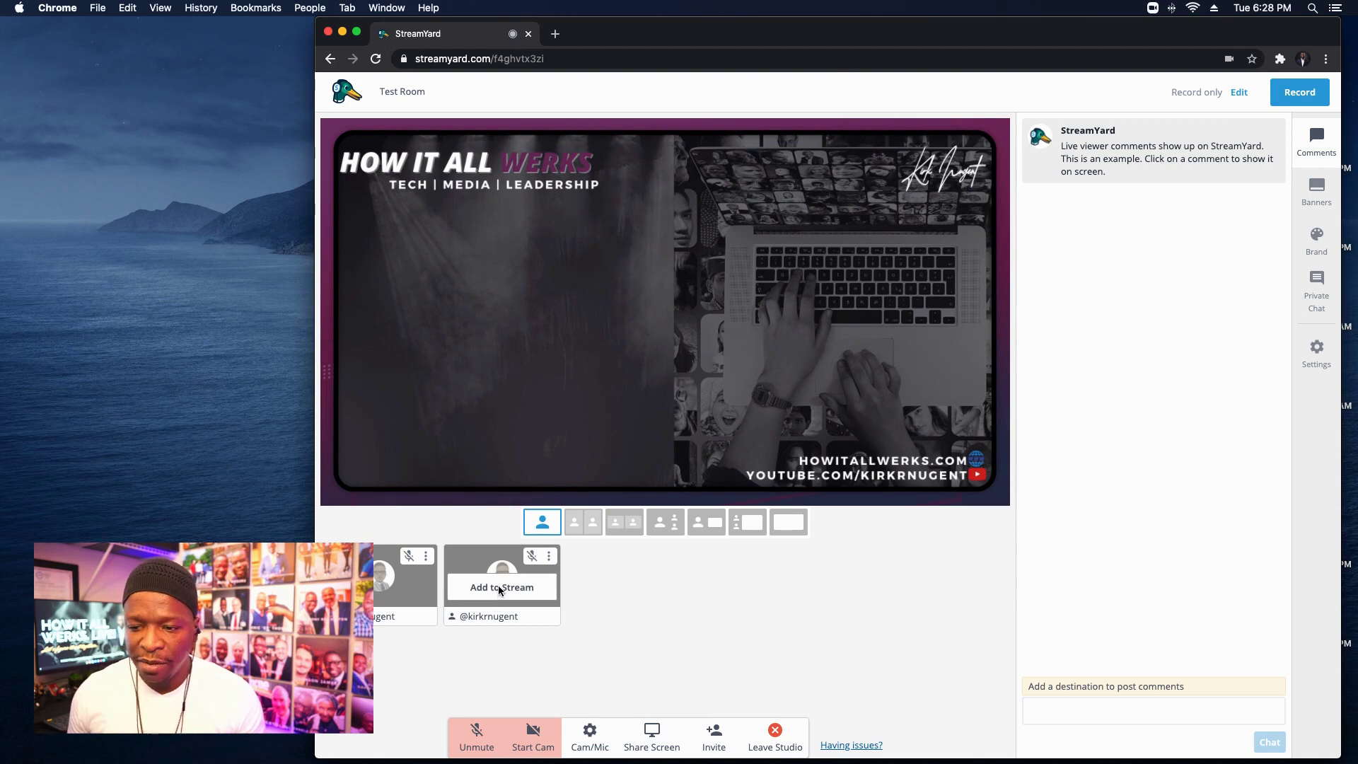
{"action": "left_click", "coordinate": [500, 587]}
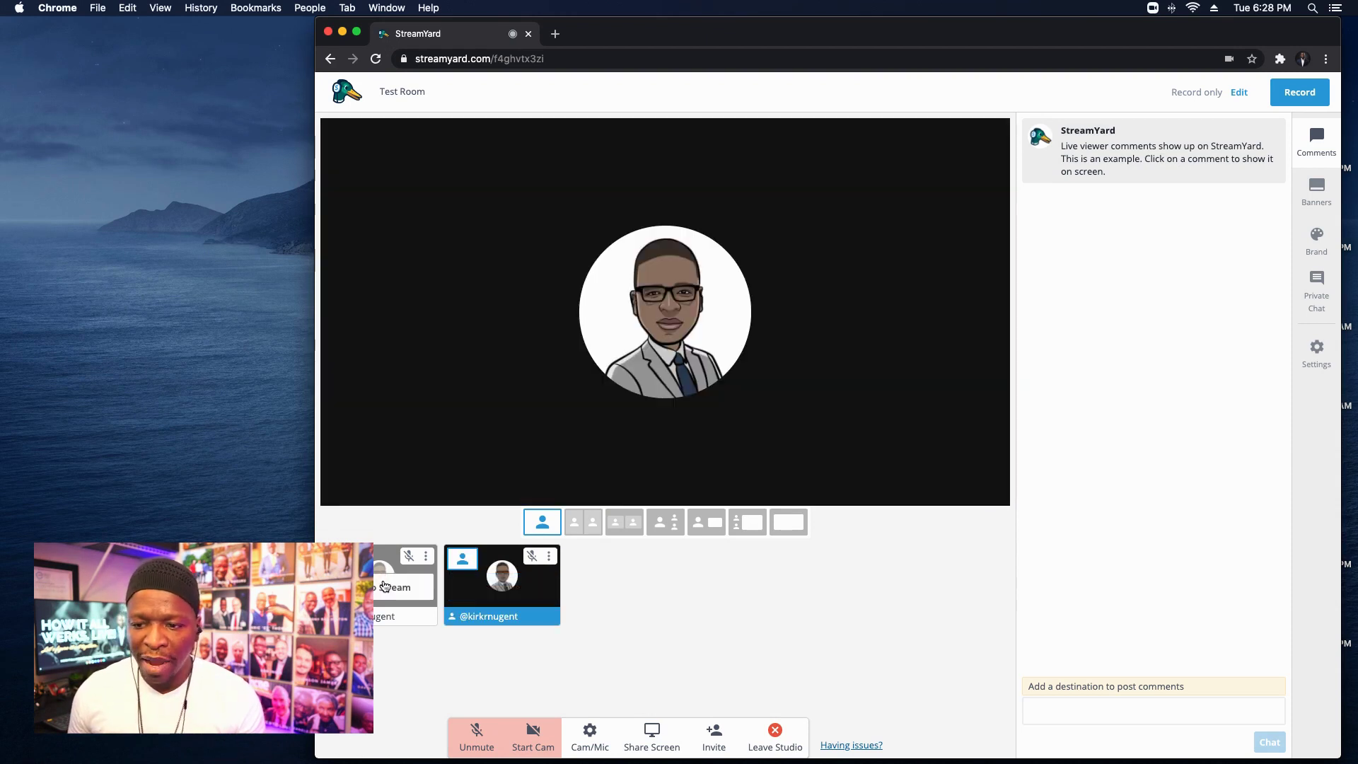
{"action": "left_click", "coordinate": [396, 587]}
{"action": "left_click", "coordinate": [599, 532]}
{"action": "left_click", "coordinate": [633, 525]}
{"action": "mouse_move", "coordinate": [652, 303]}
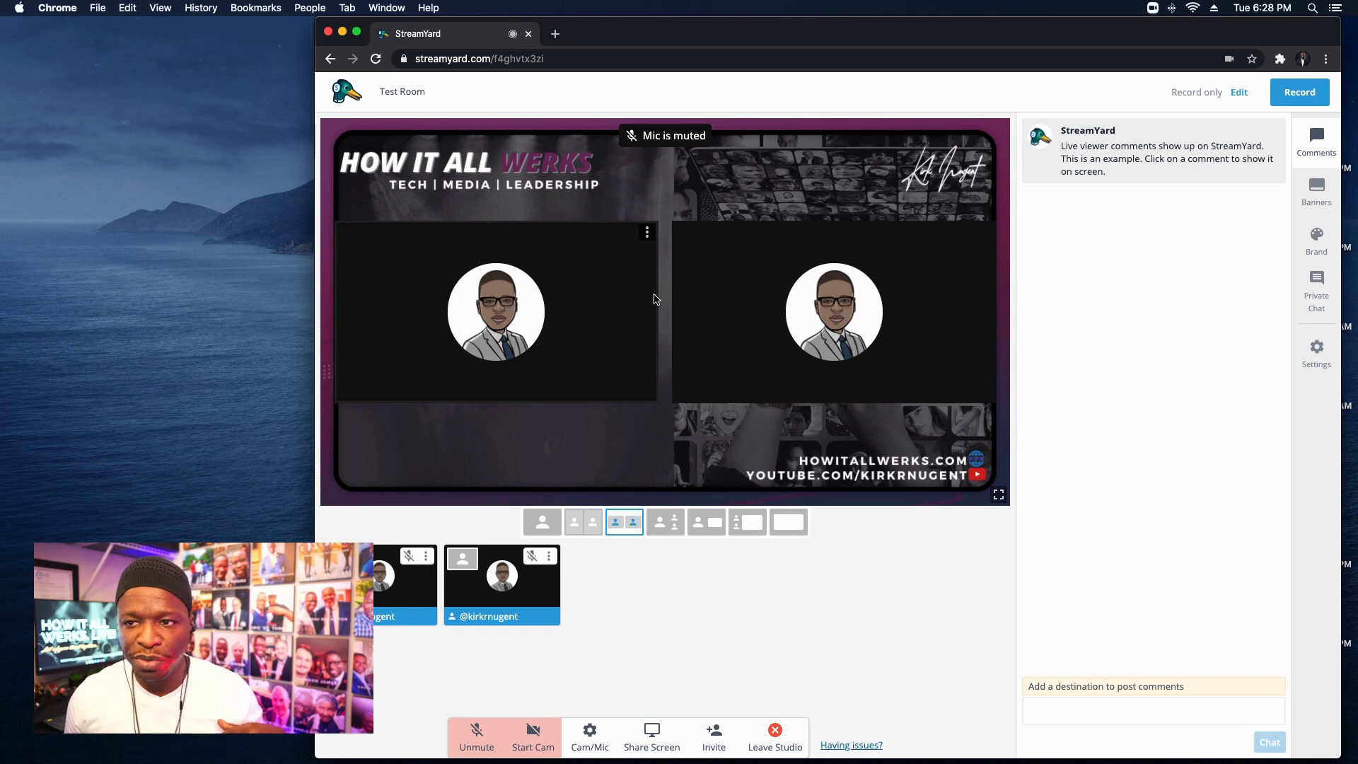
{"action": "left_click", "coordinate": [1316, 240]}
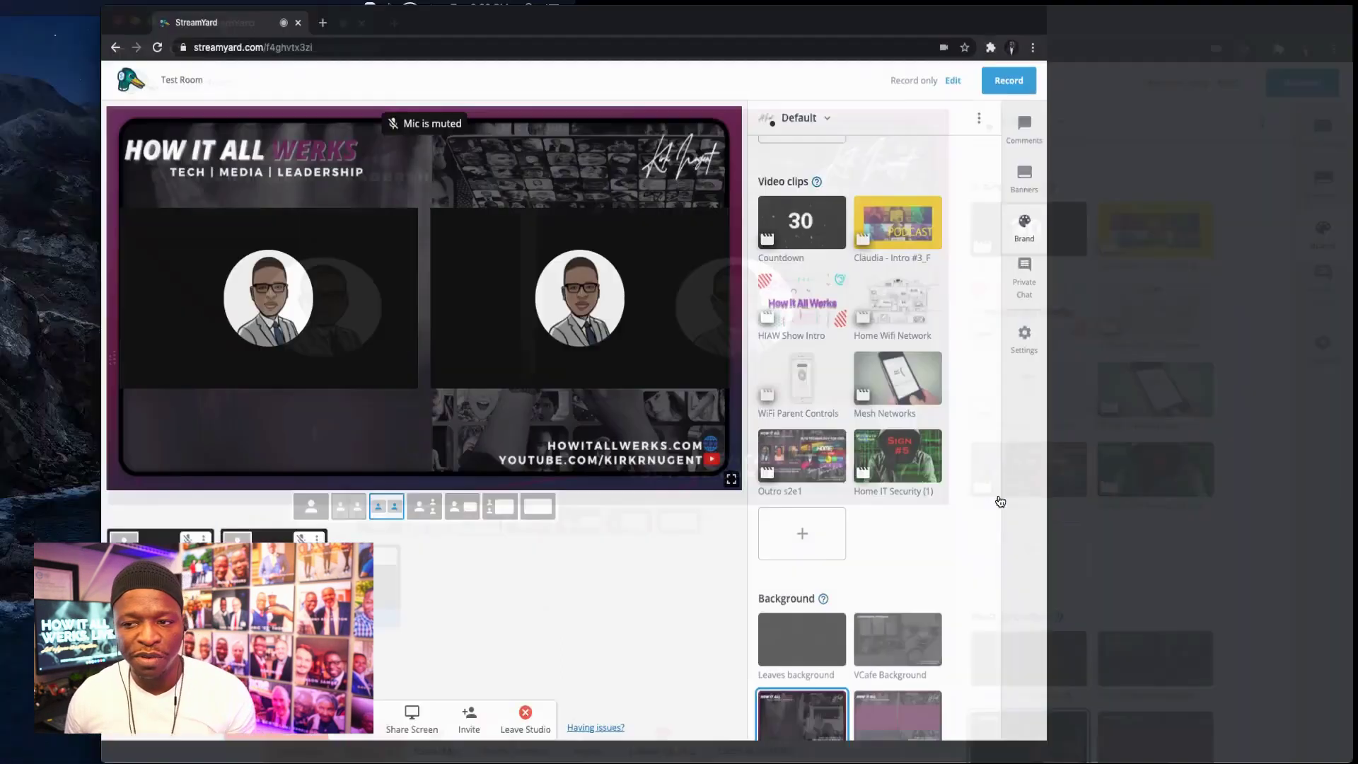
- Preview the stage in fullscreen, exit it, and open the camera and mic settings
{"action": "left_click", "coordinate": [731, 478]}
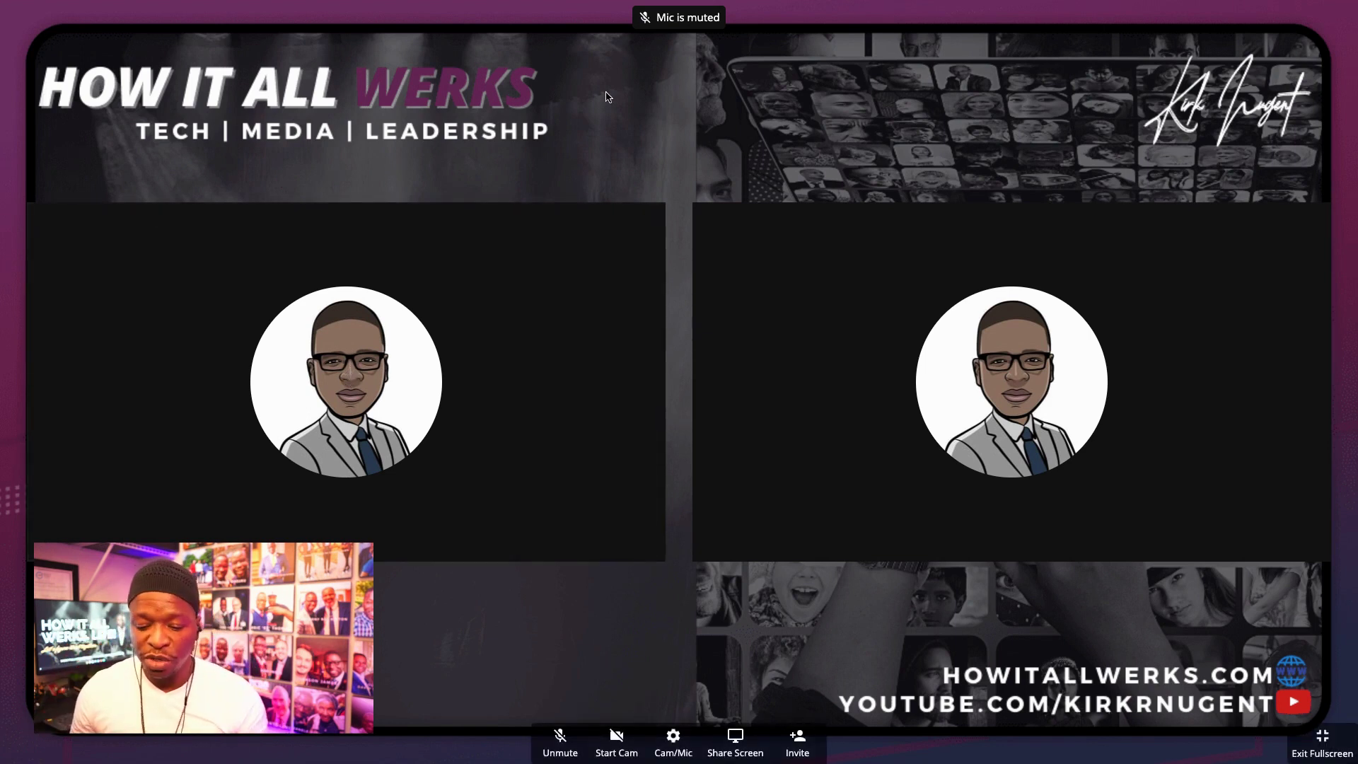
{"action": "key", "text": "Escape"}
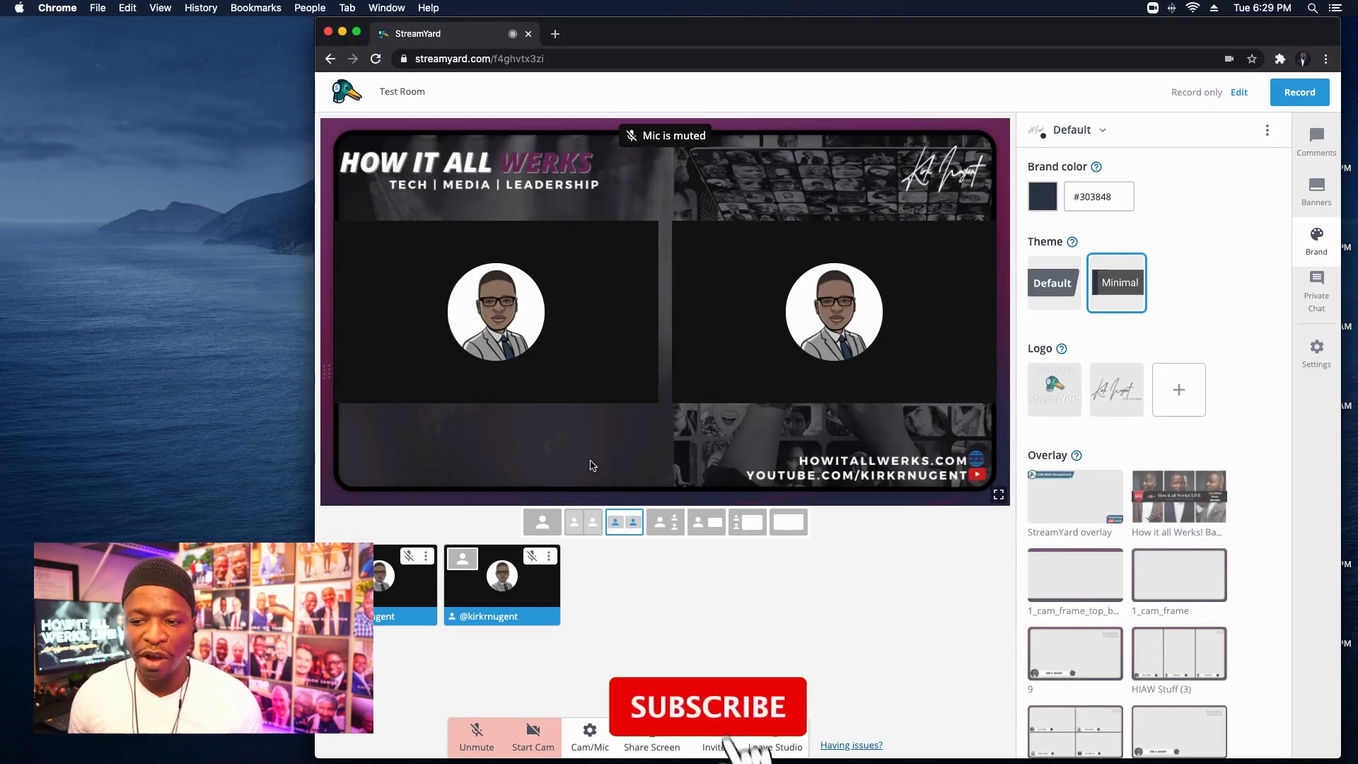
{"action": "left_click", "coordinate": [593, 741]}
- Switch the camera to HD Pro Webcam C920 and turn it on in the studio
{"action": "left_click", "coordinate": [739, 483]}
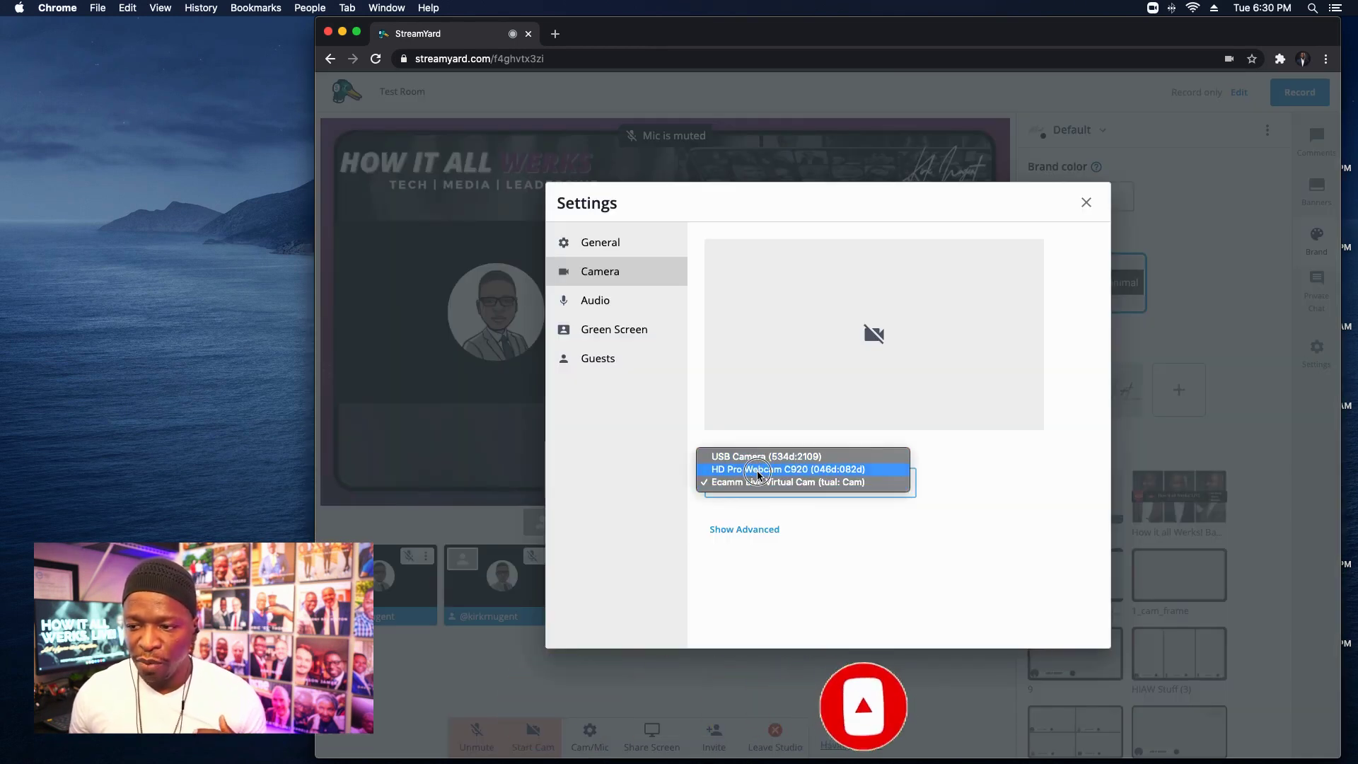
{"action": "left_click", "coordinate": [757, 469]}
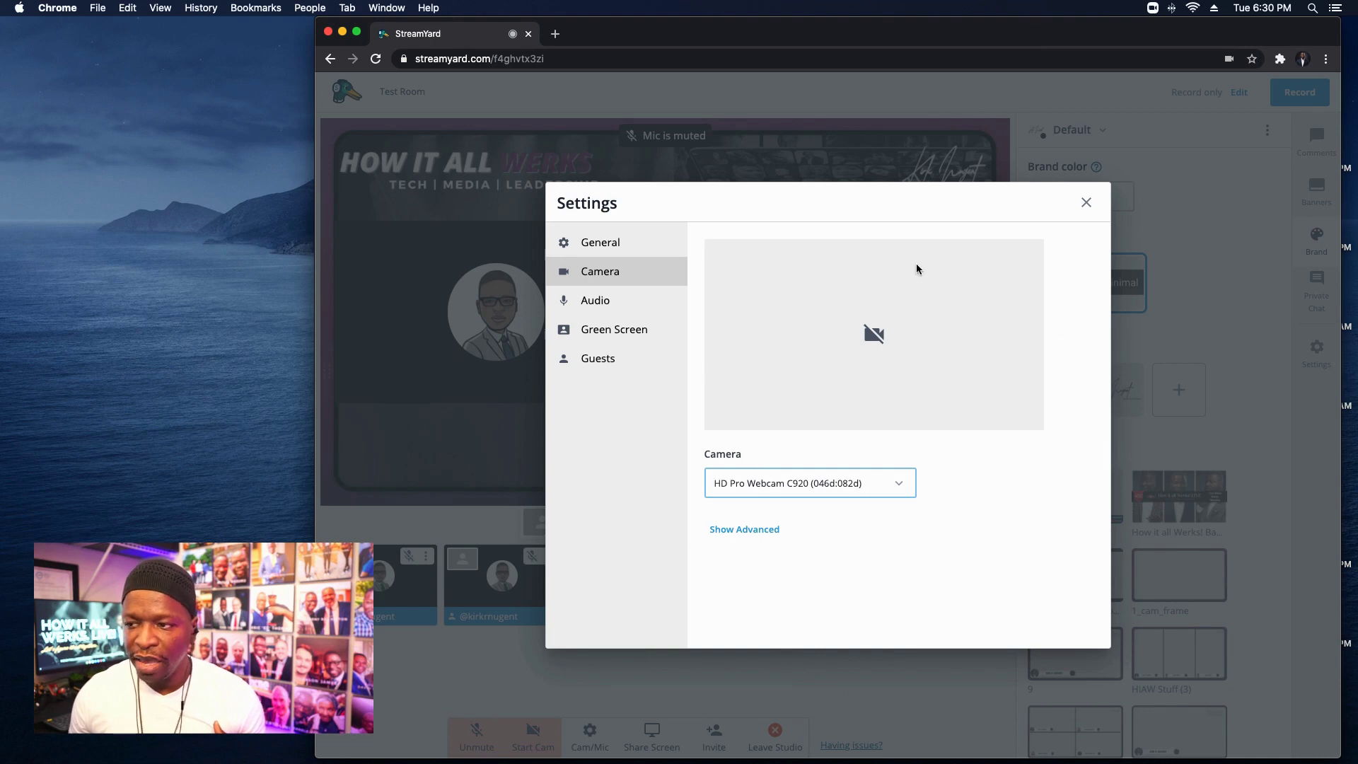
{"action": "left_click", "coordinate": [1087, 205]}
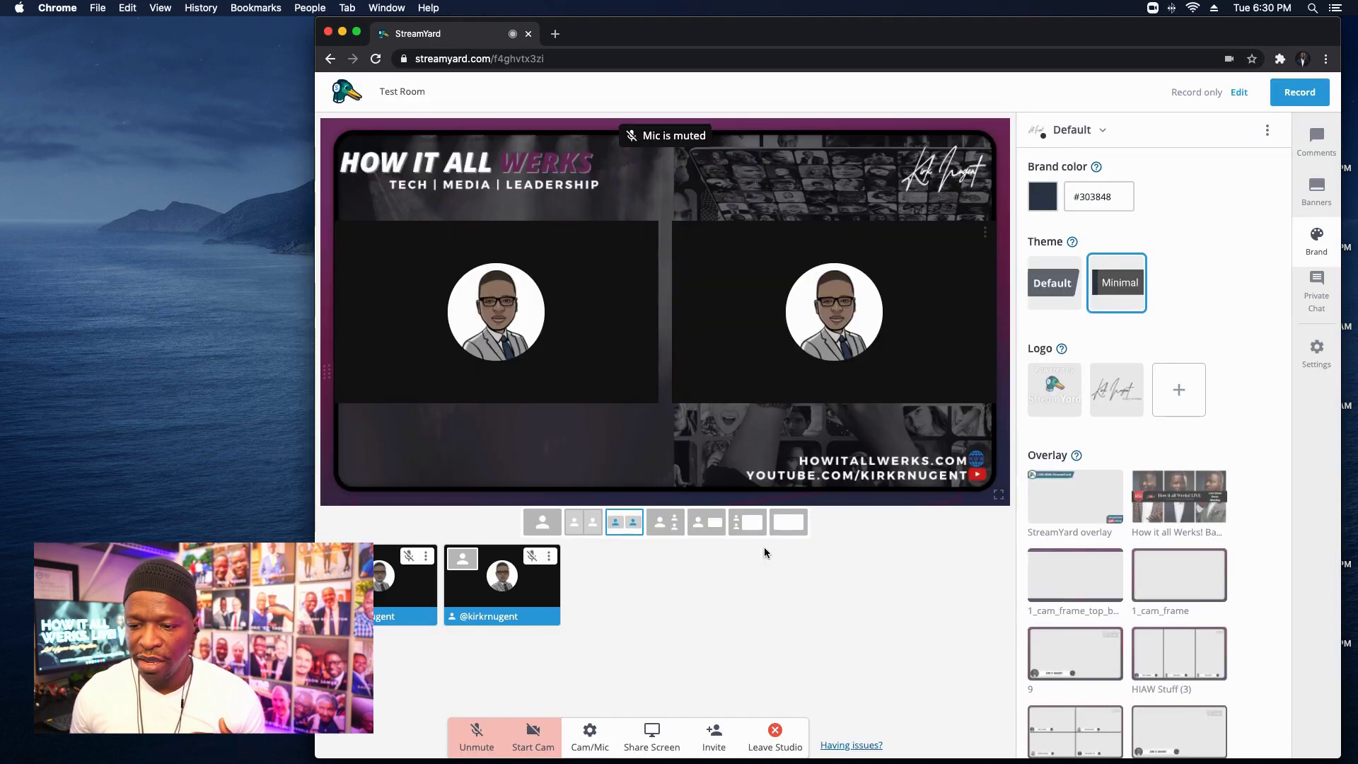
{"action": "left_click", "coordinate": [535, 732]}
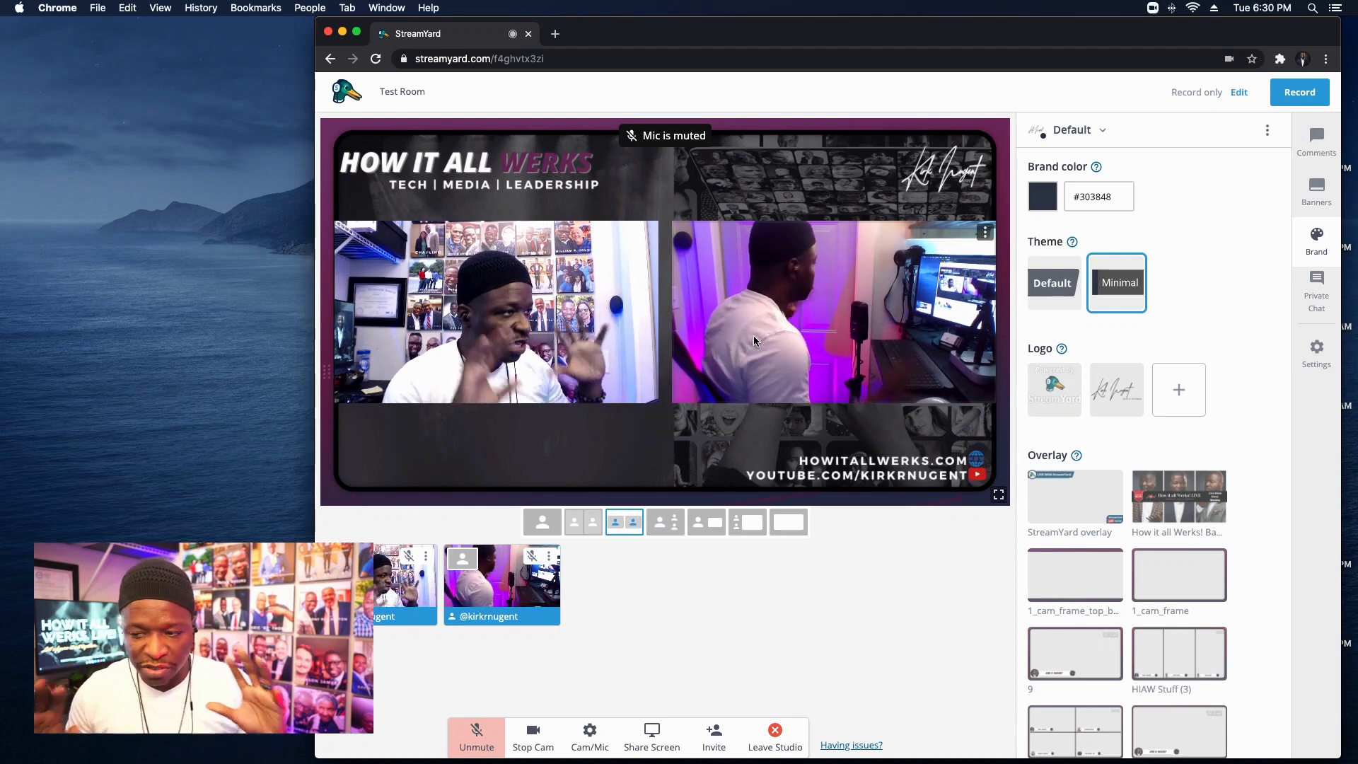
- Open the studio's General settings and switch audio avatars off, keeping 1080p broadcast quality
{"action": "scroll", "coordinate": [1181, 424], "scroll_direction": "down", "scroll_amount": 15}
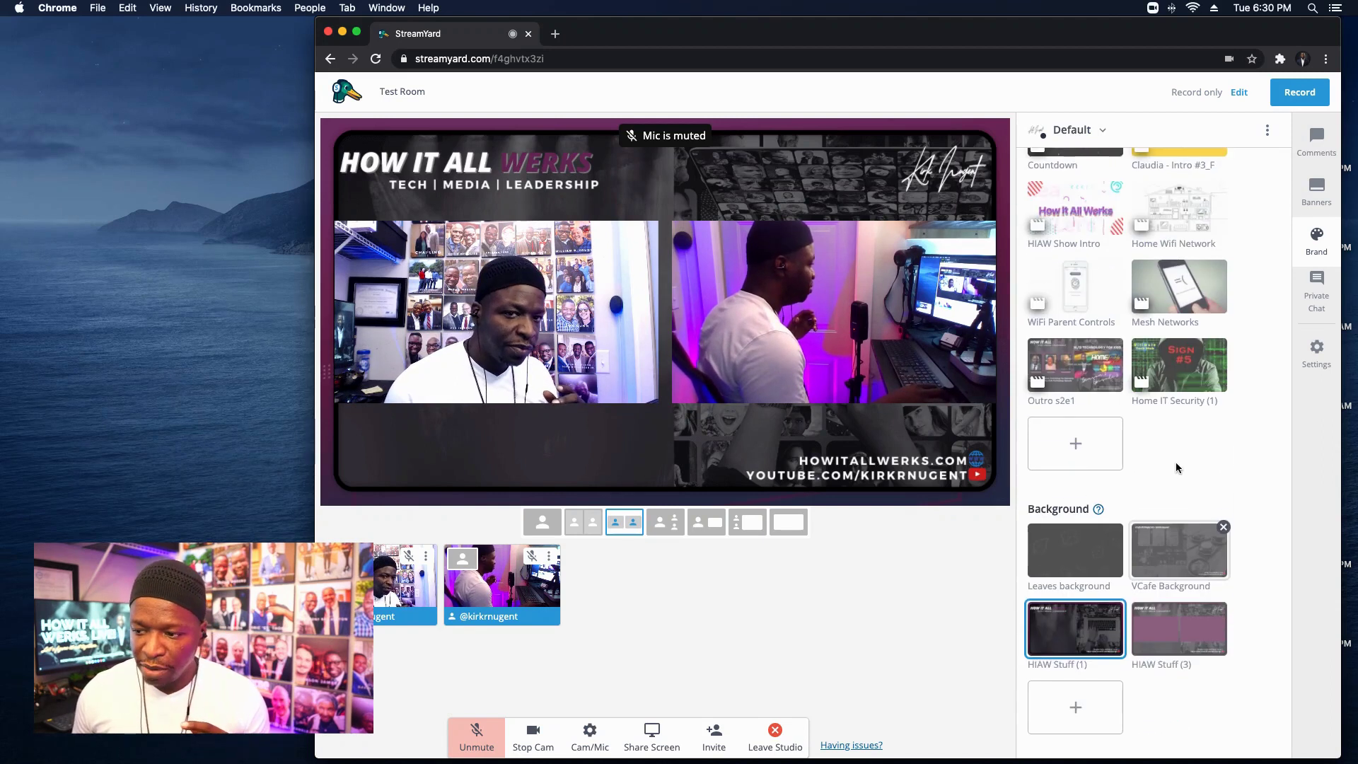
{"action": "scroll", "coordinate": [1160, 566], "scroll_direction": "down", "scroll_amount": 3}
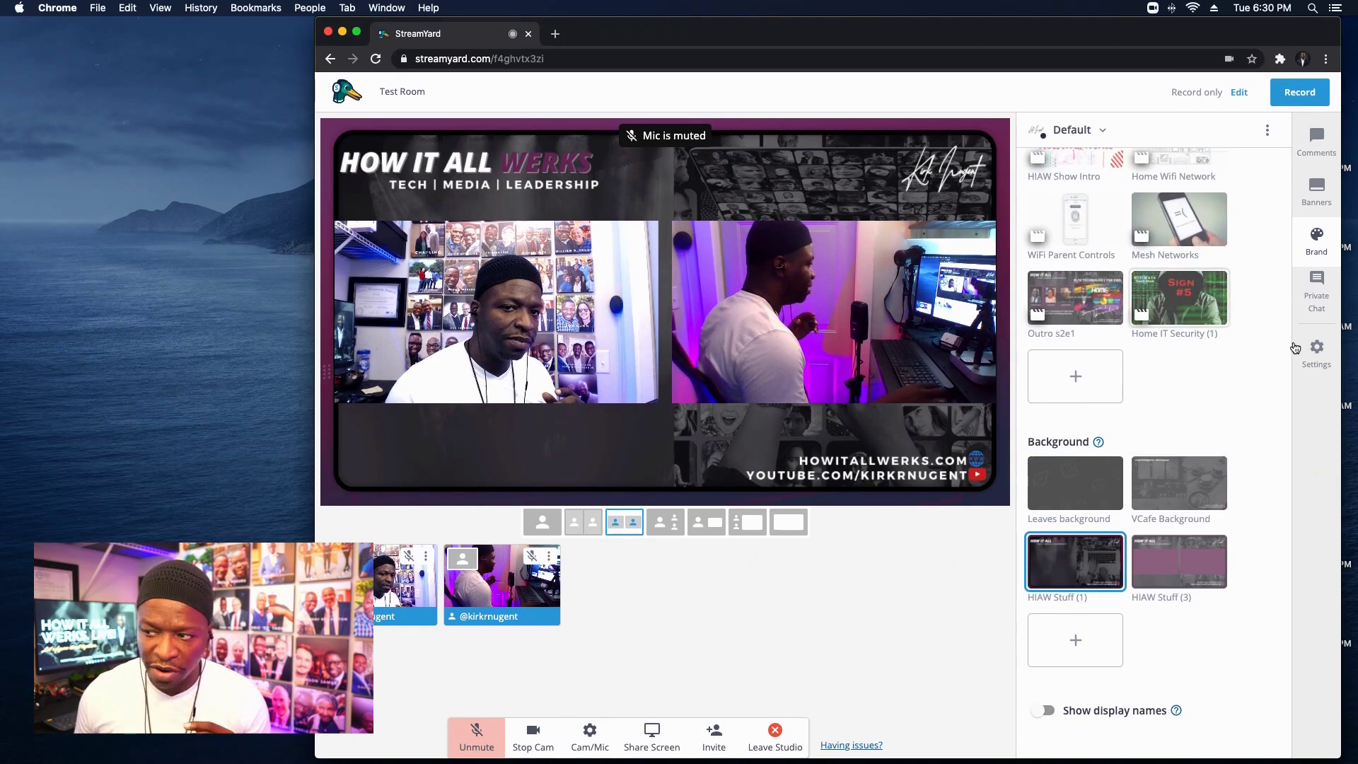
{"action": "left_click", "coordinate": [1316, 347]}
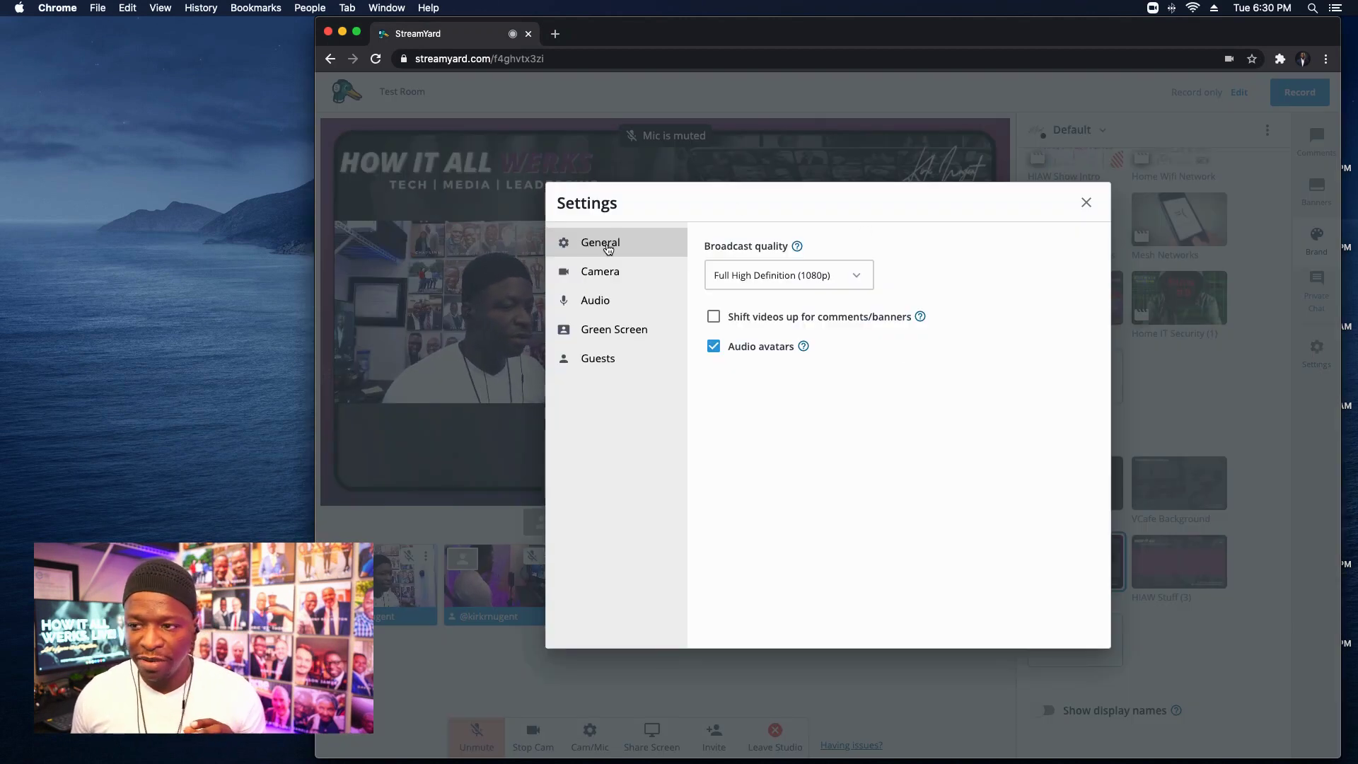
{"action": "left_click", "coordinate": [1084, 203]}
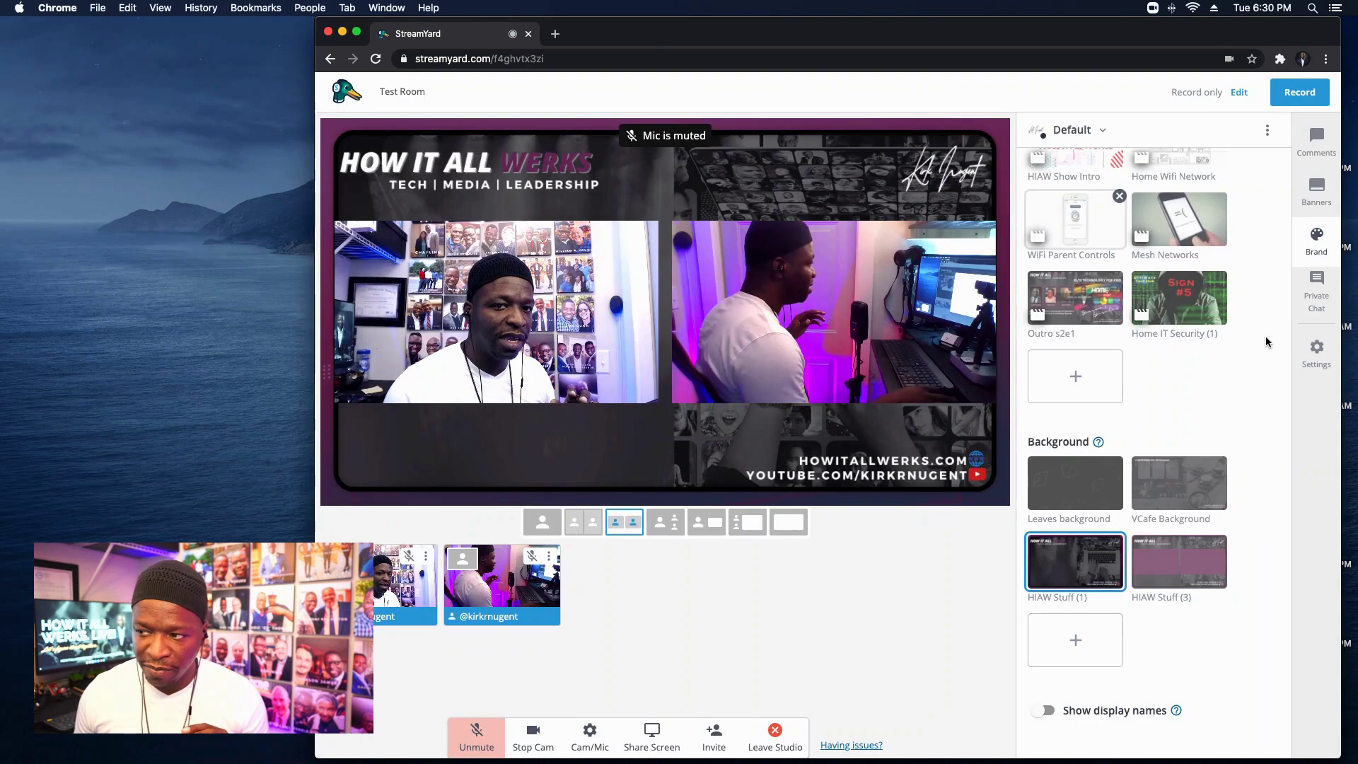
{"action": "left_click", "coordinate": [1316, 357]}
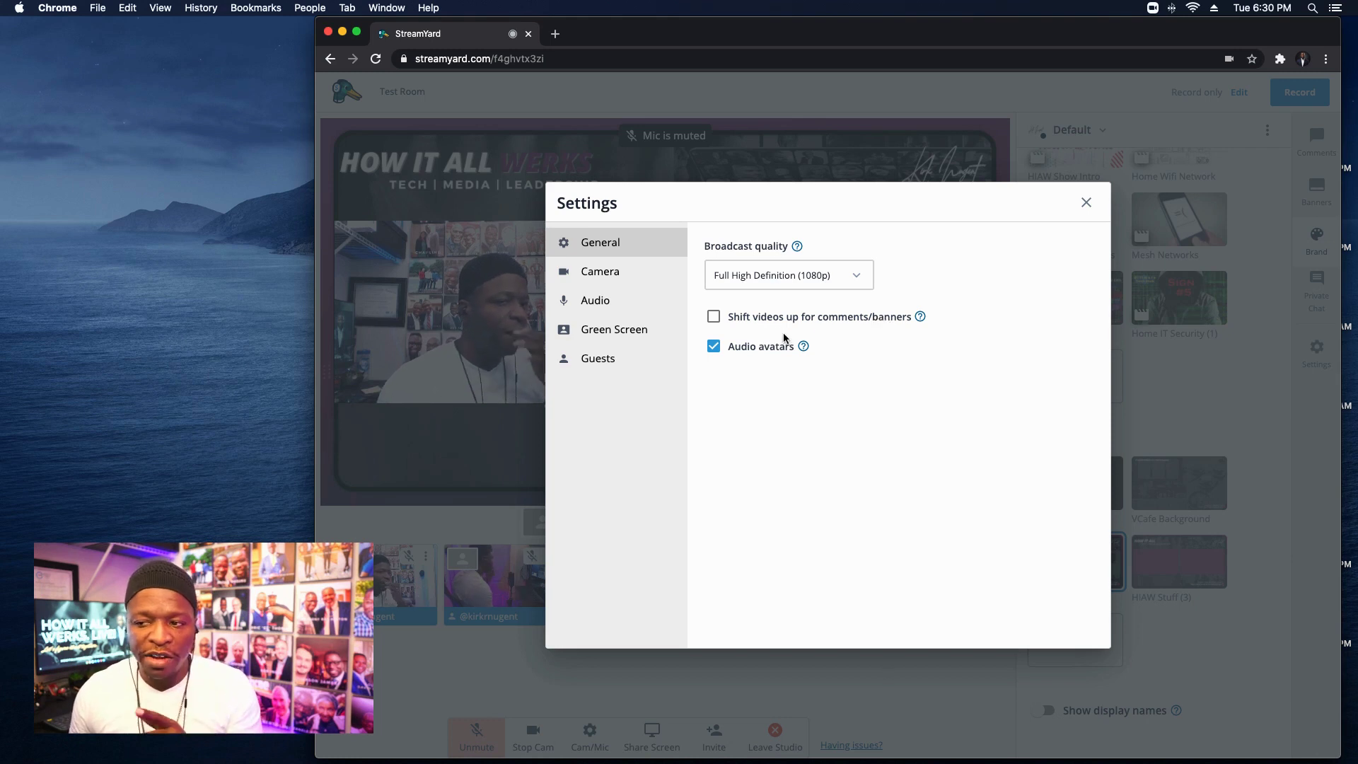
{"action": "mouse_move", "coordinate": [806, 350]}
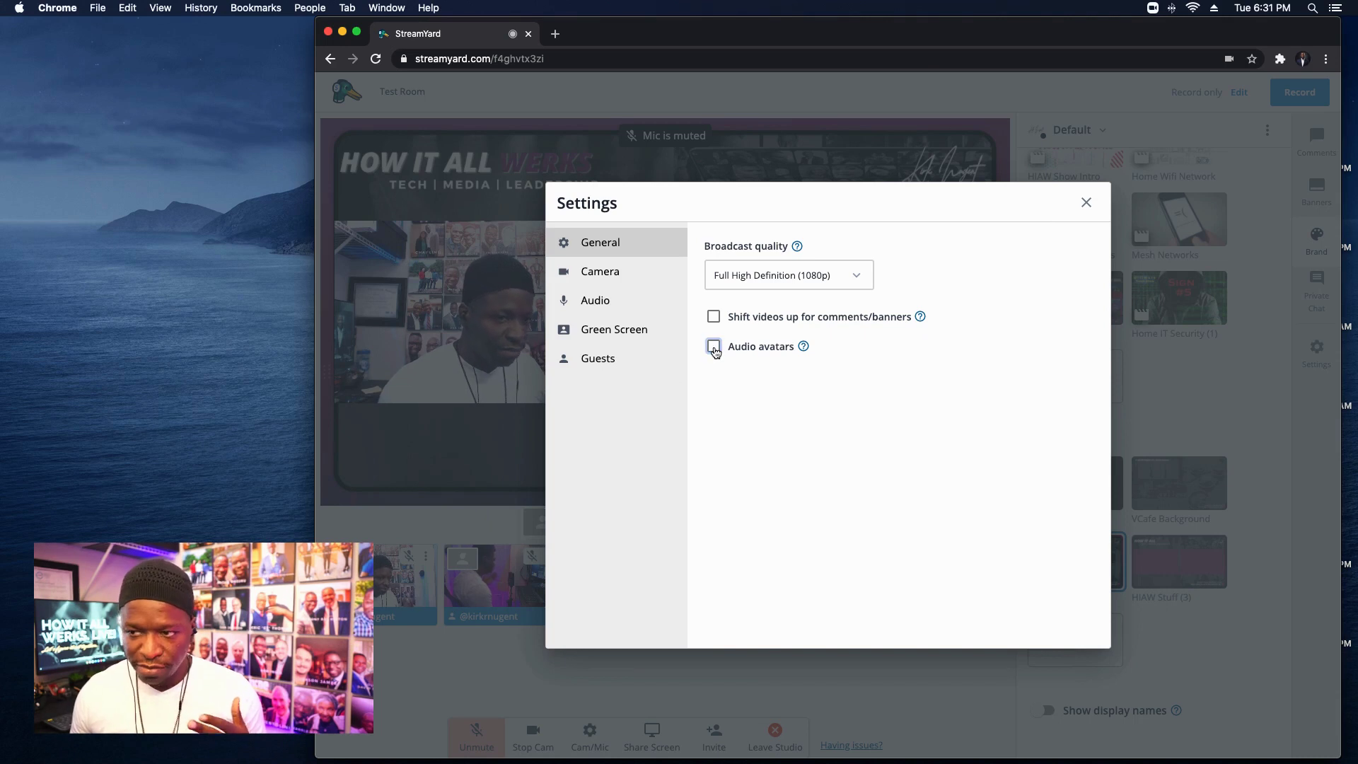
- Close settings, remove the second guest from the stage, and re-add them as audio-only
{"action": "left_click", "coordinate": [1085, 203]}
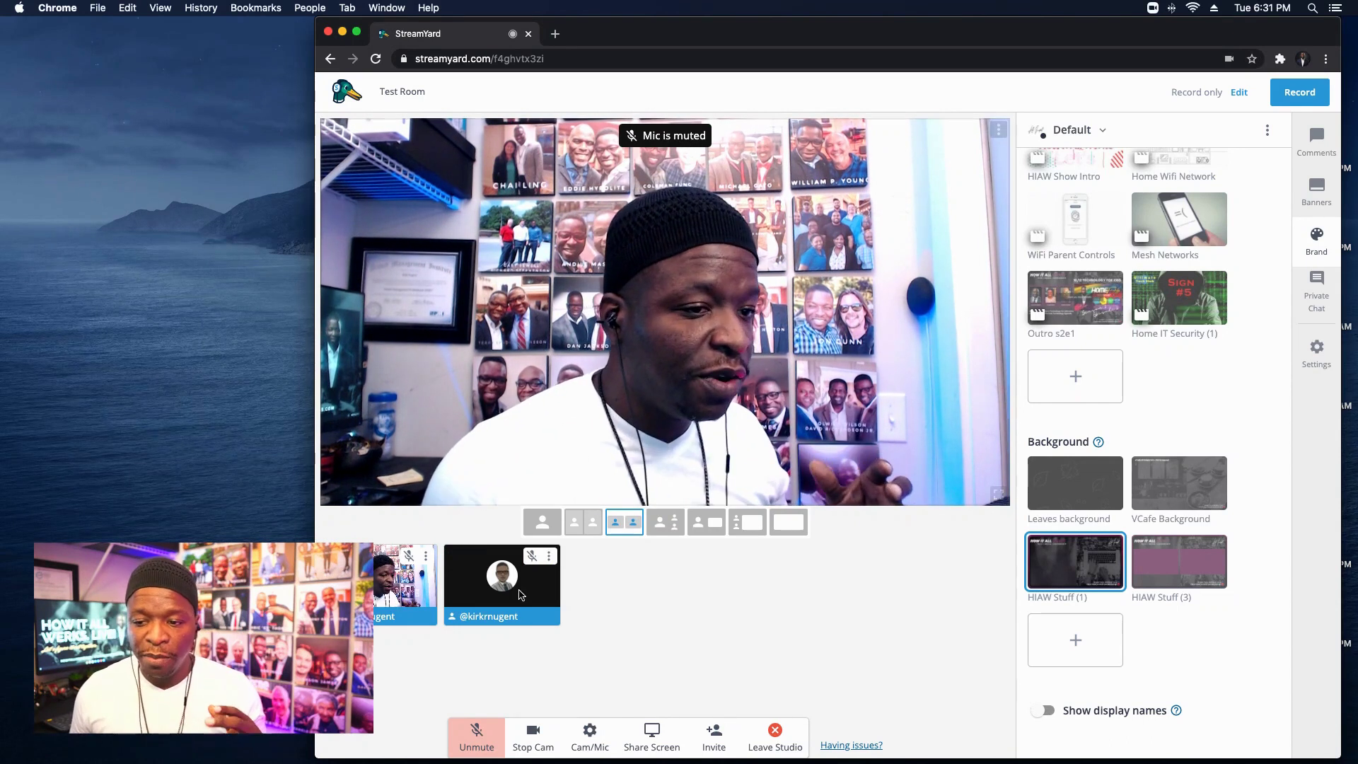
{"action": "mouse_move", "coordinate": [501, 591]}
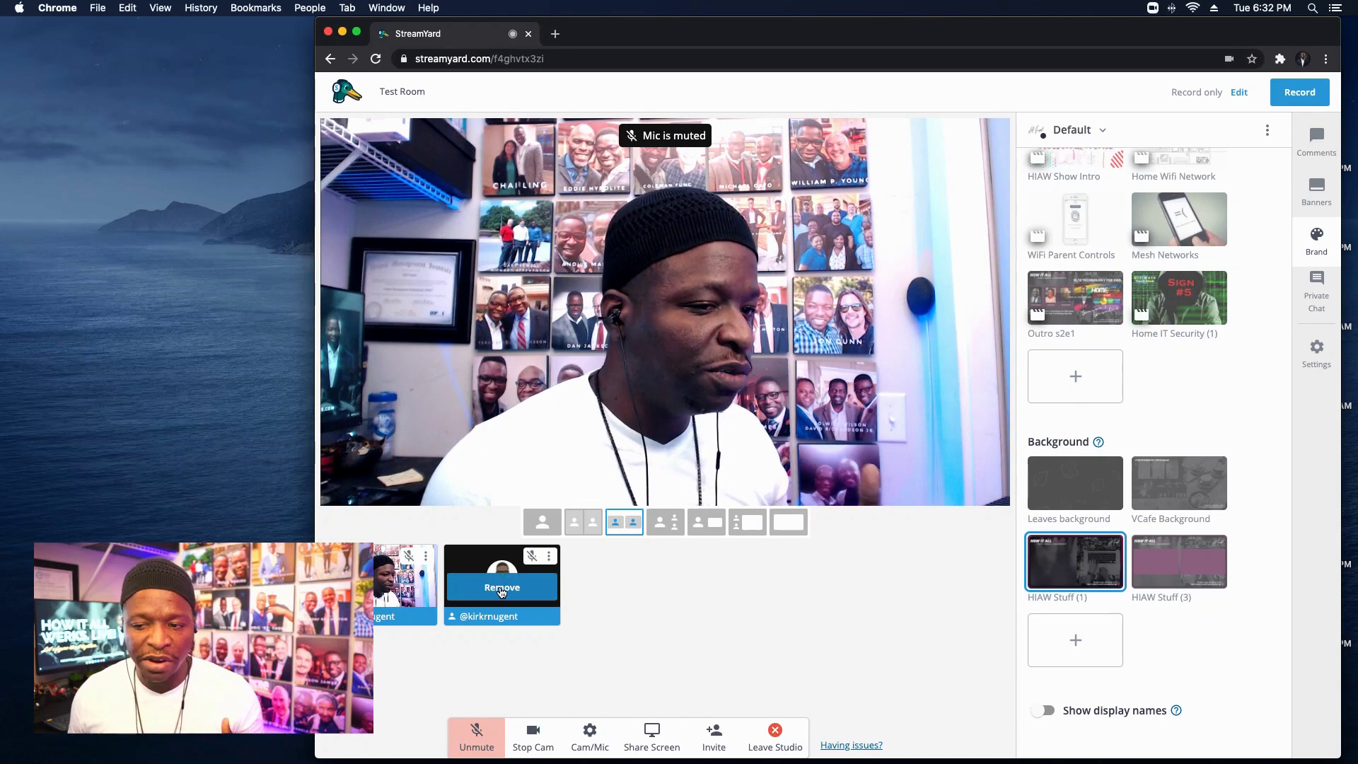
{"action": "left_click", "coordinate": [502, 587]}
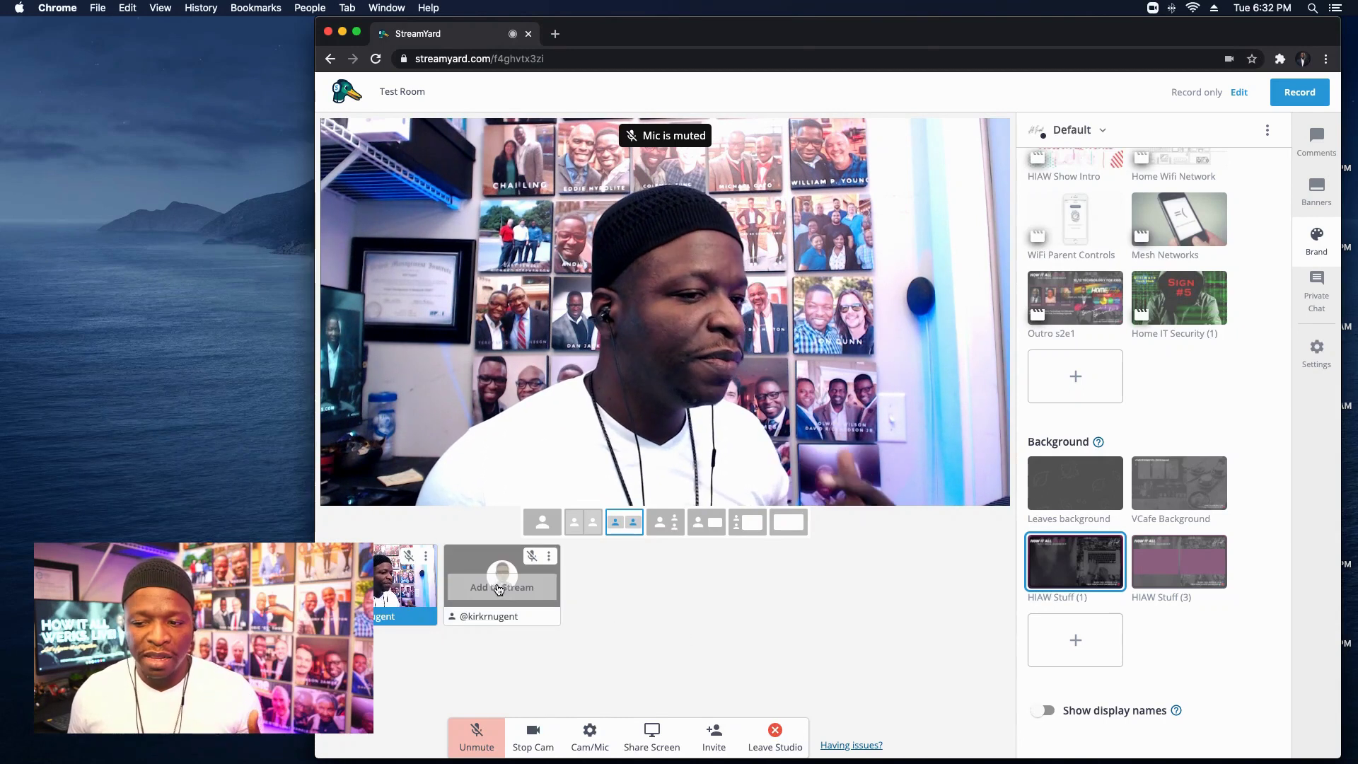
{"action": "left_click", "coordinate": [498, 587]}
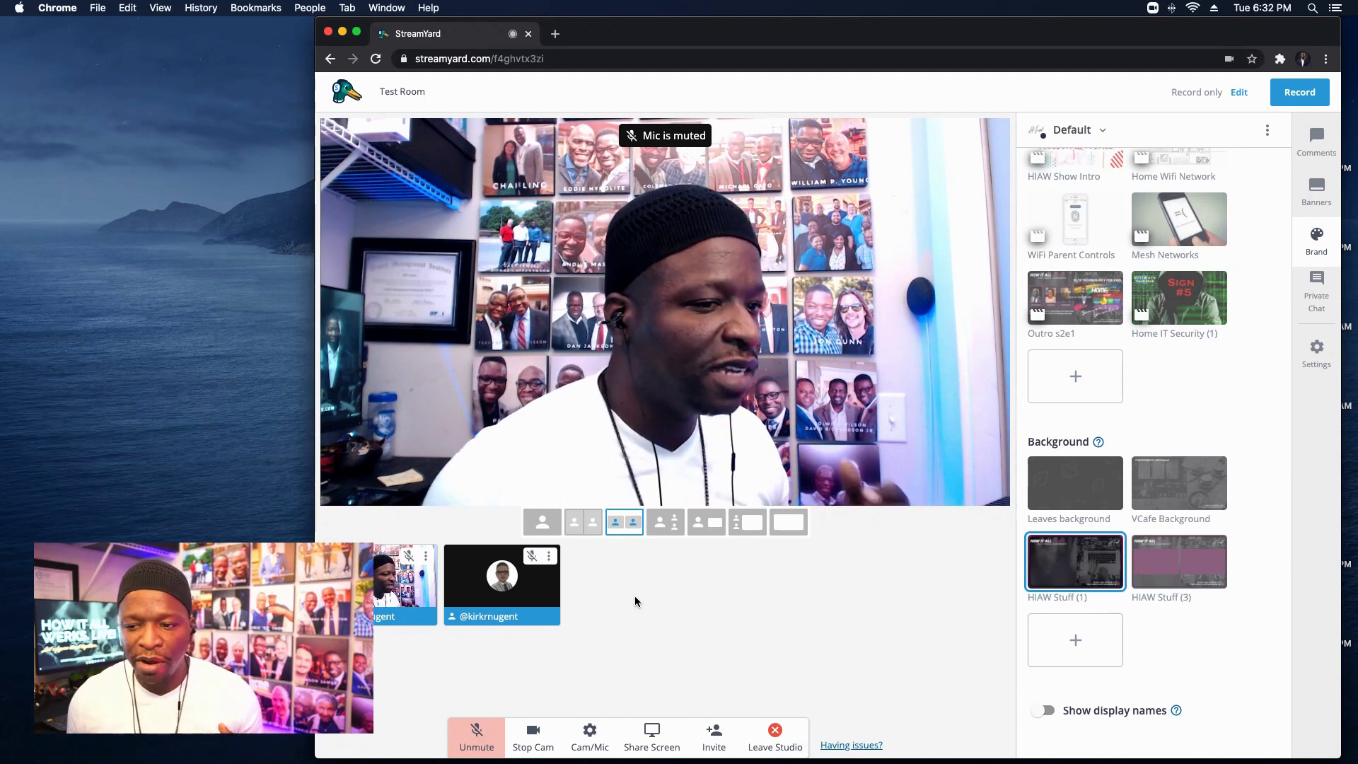
- Turn off the camera so the stage shows only the How It All Werks branded background
{"action": "mouse_move", "coordinate": [499, 599]}
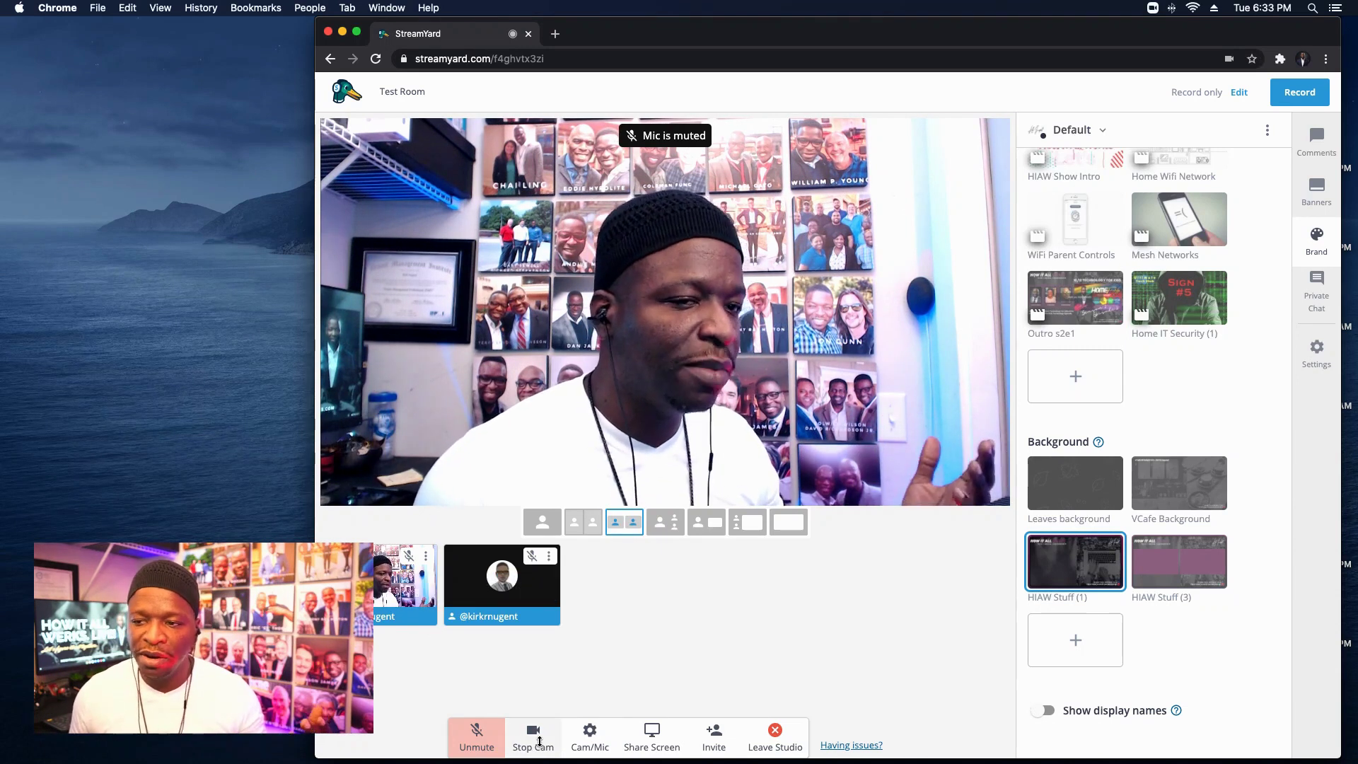
{"action": "left_click", "coordinate": [536, 748]}
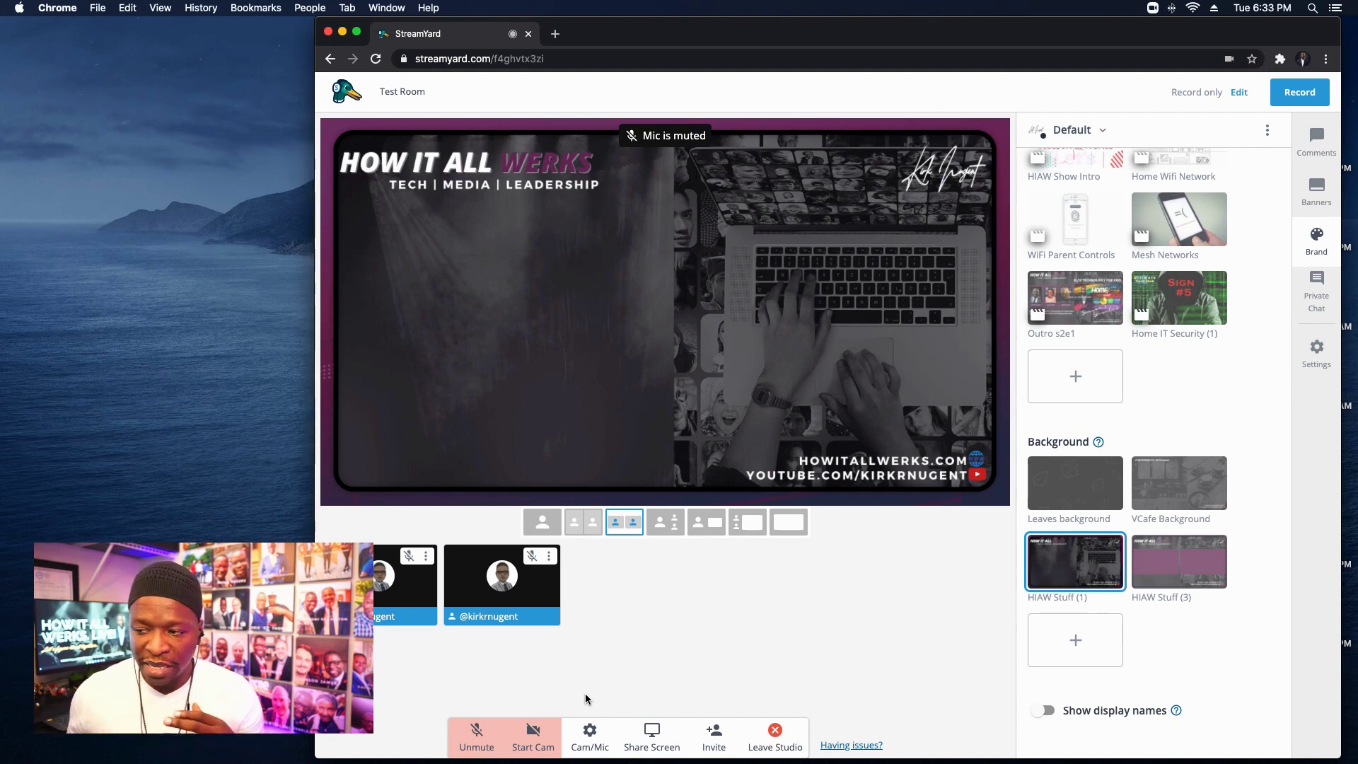
- Preview the stage with audio avatars on, then off, and reopen the General settings
{"action": "left_click", "coordinate": [1316, 348]}
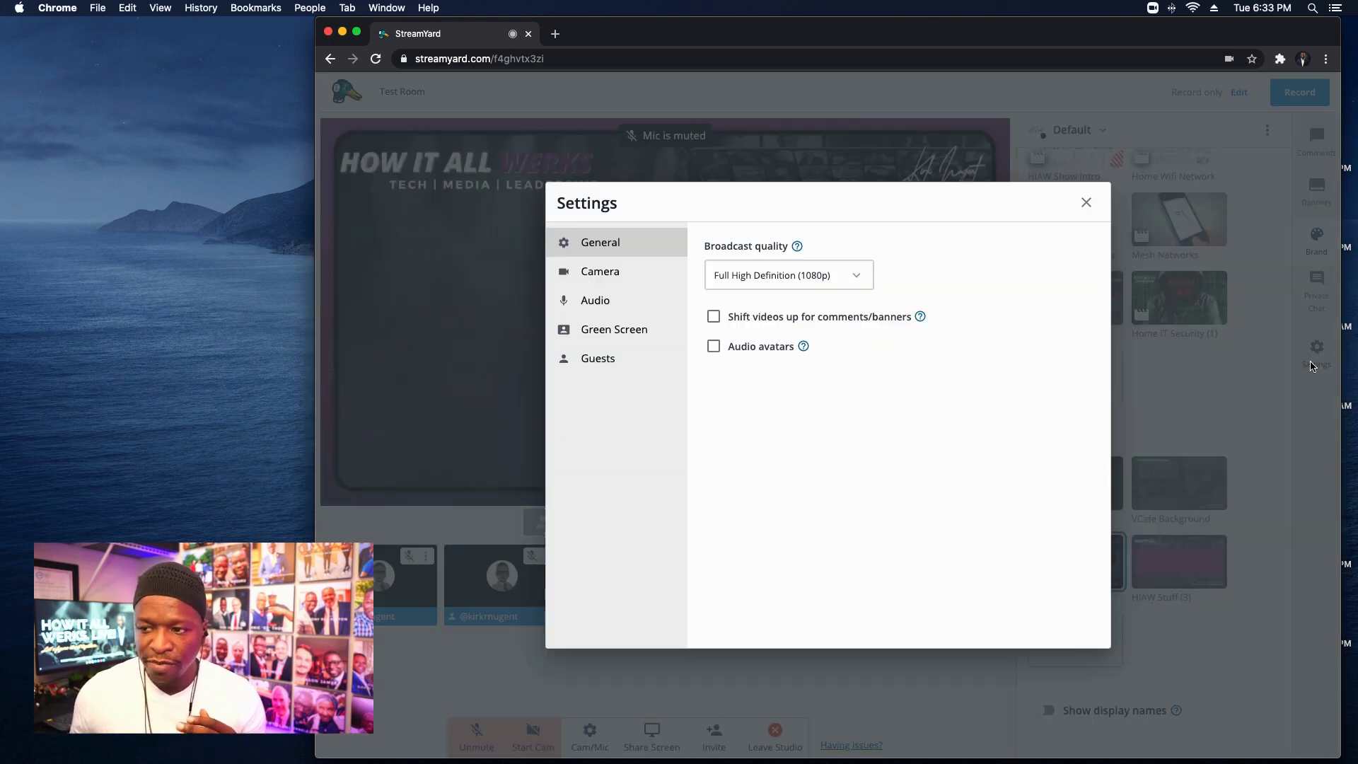
{"action": "left_click", "coordinate": [713, 347]}
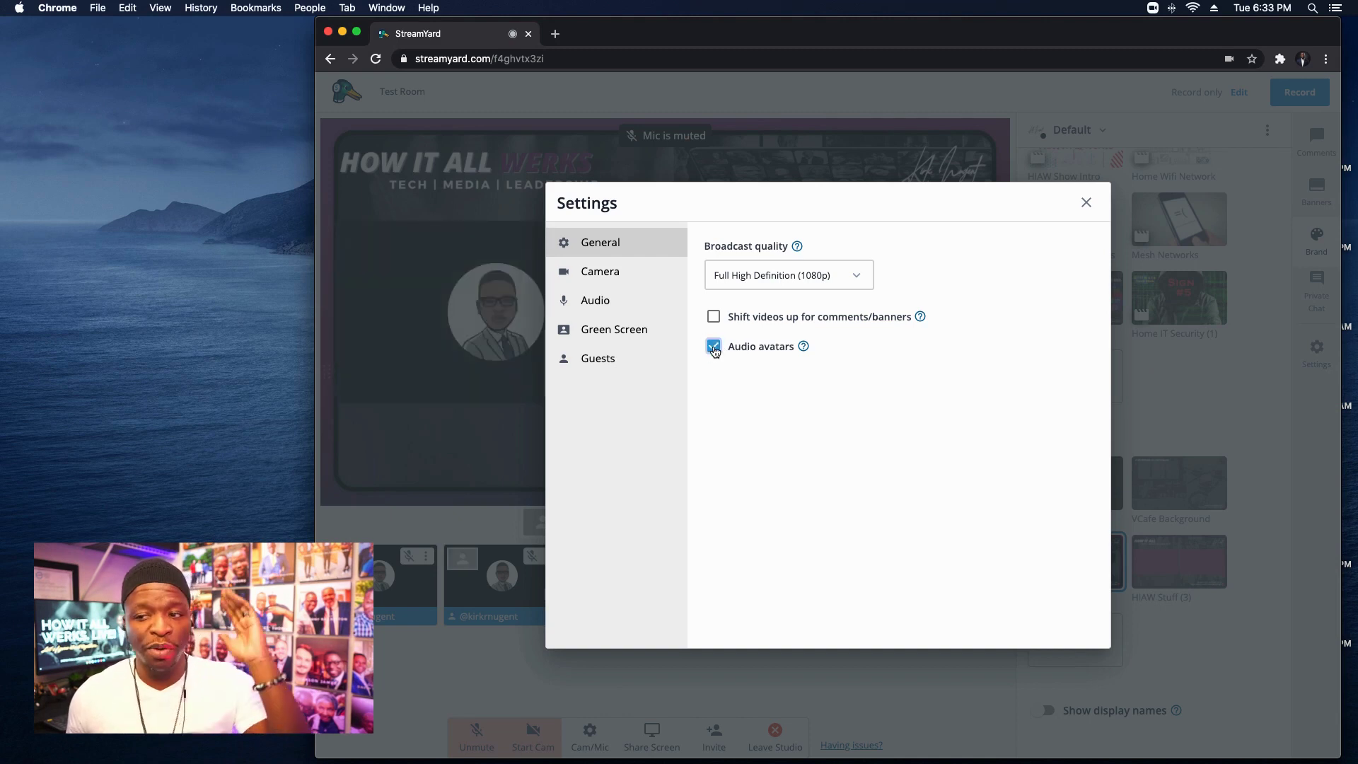
{"action": "left_click", "coordinate": [1086, 202]}
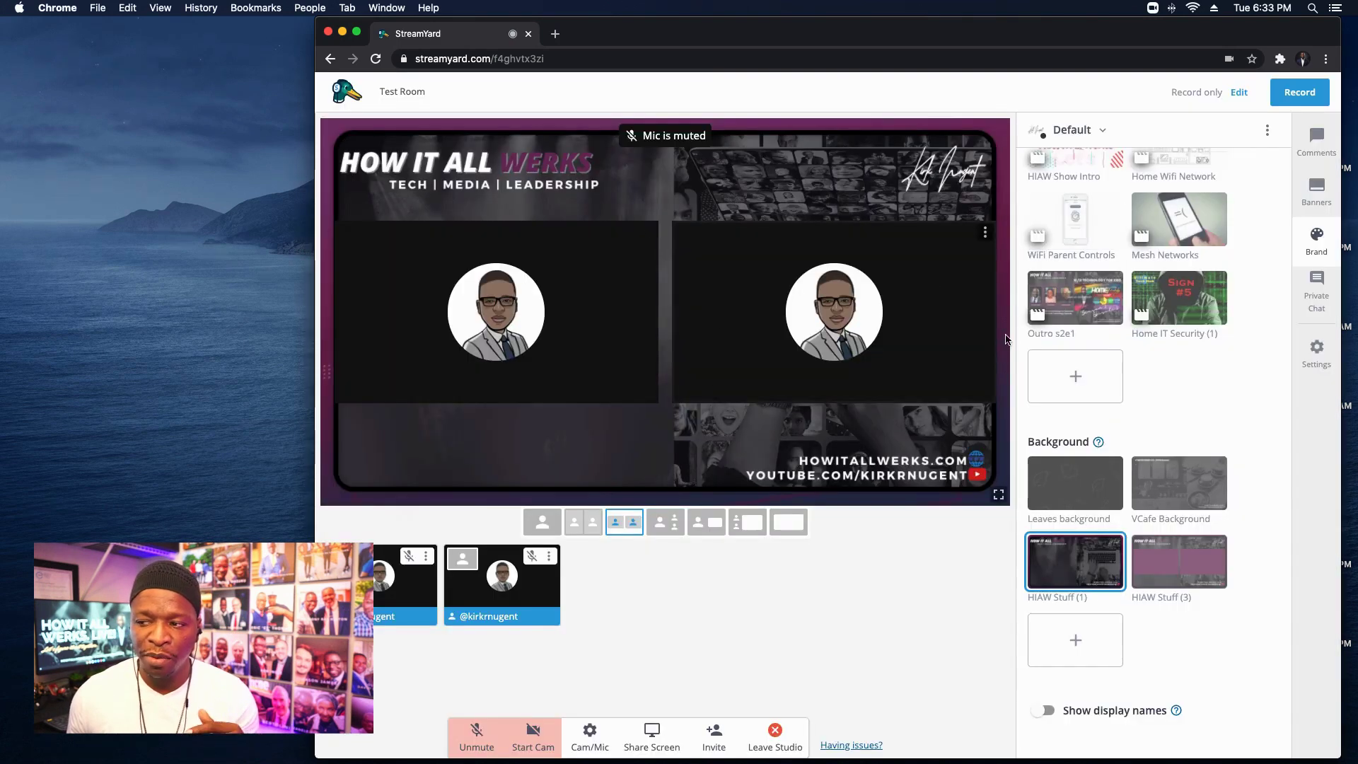
{"action": "left_click", "coordinate": [1315, 349]}
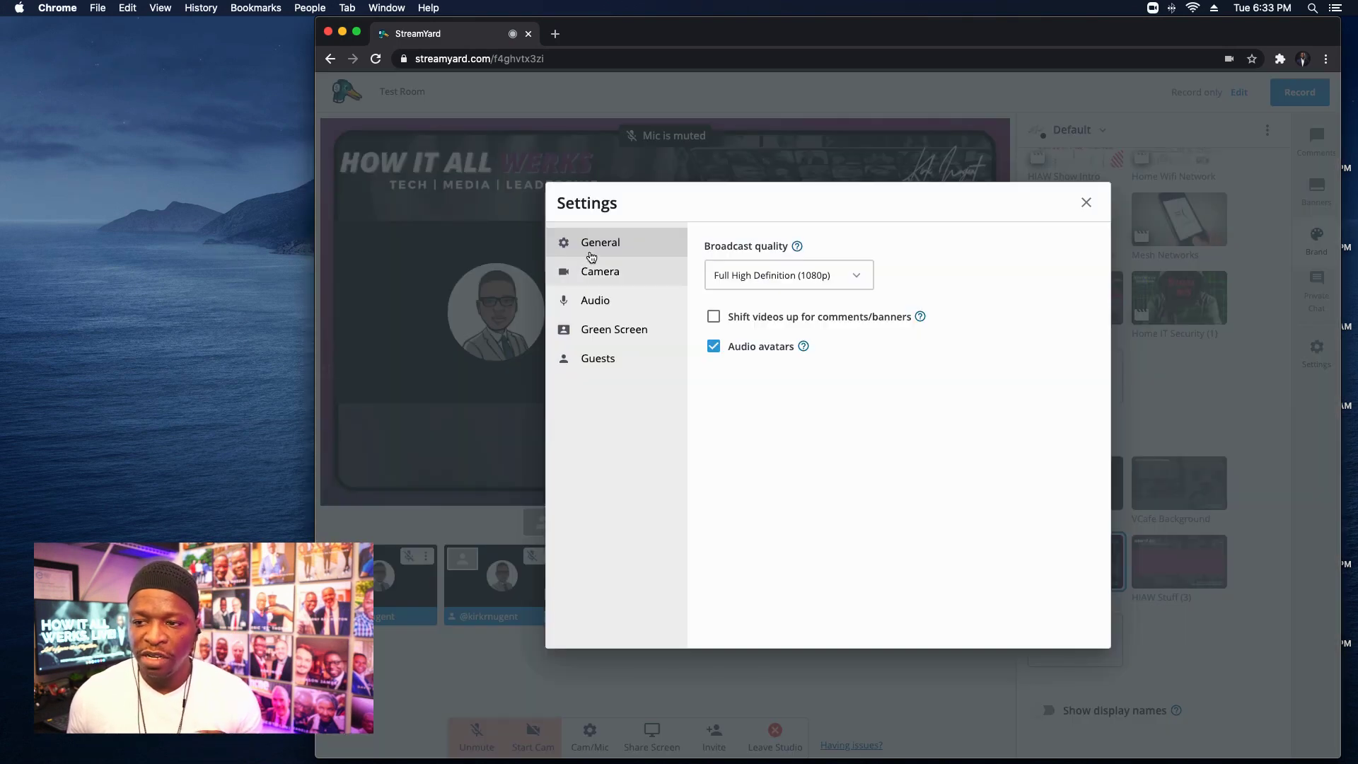
{"action": "left_click", "coordinate": [713, 347]}
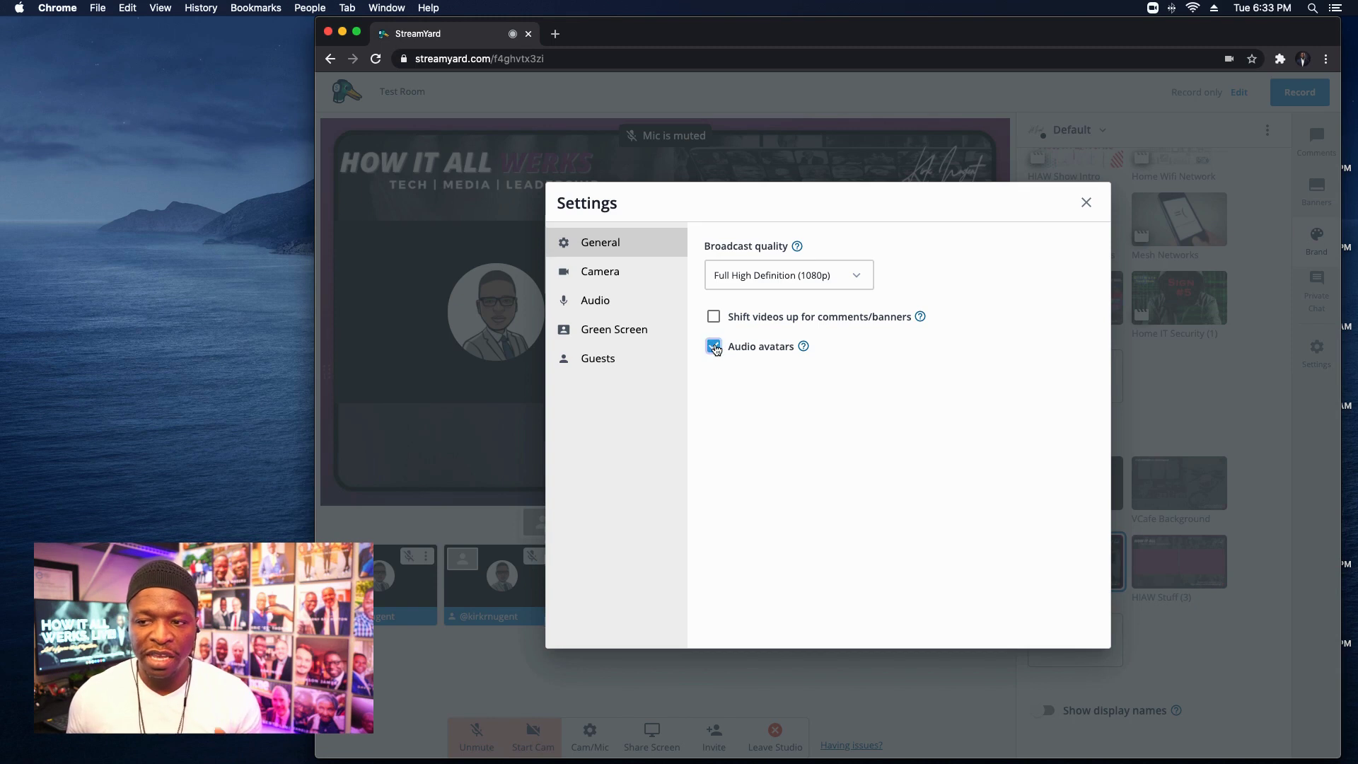
{"action": "left_click", "coordinate": [1086, 202]}
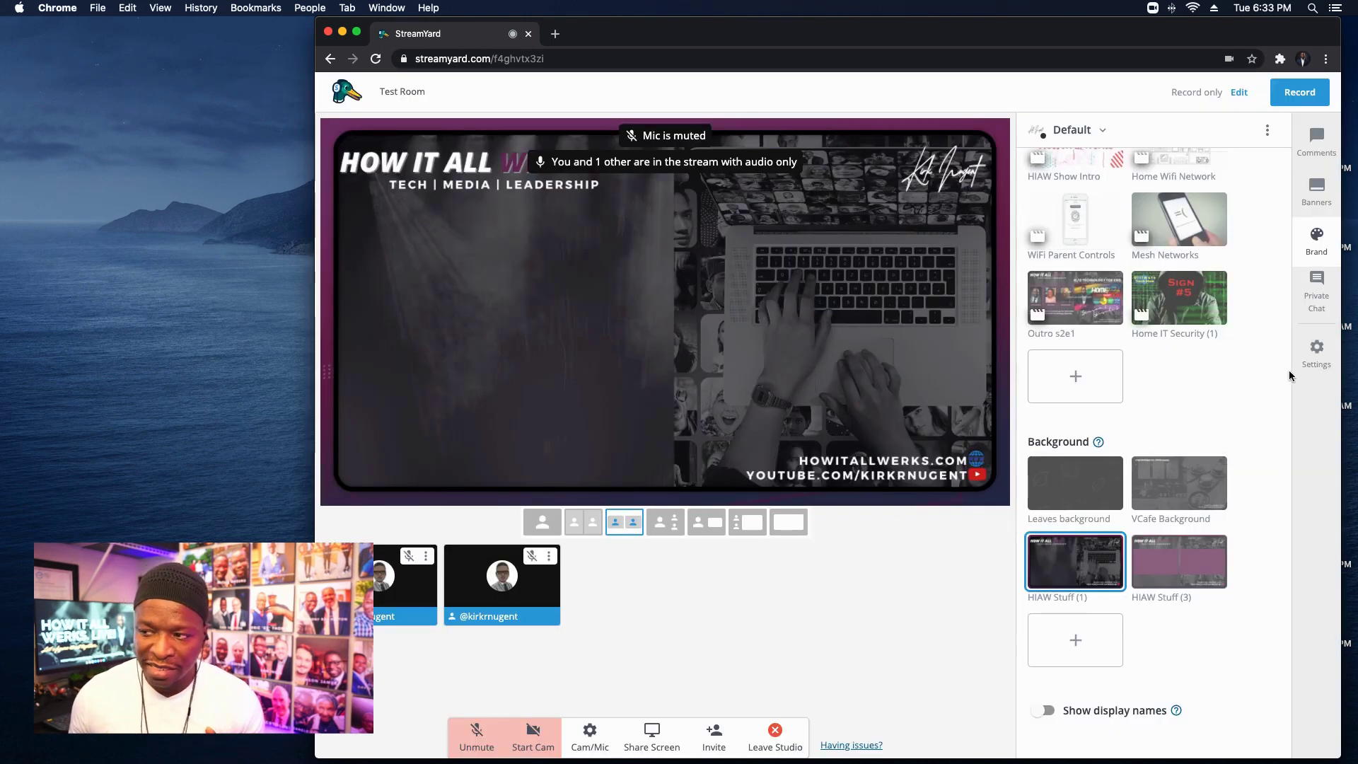
{"action": "left_click", "coordinate": [1316, 350]}
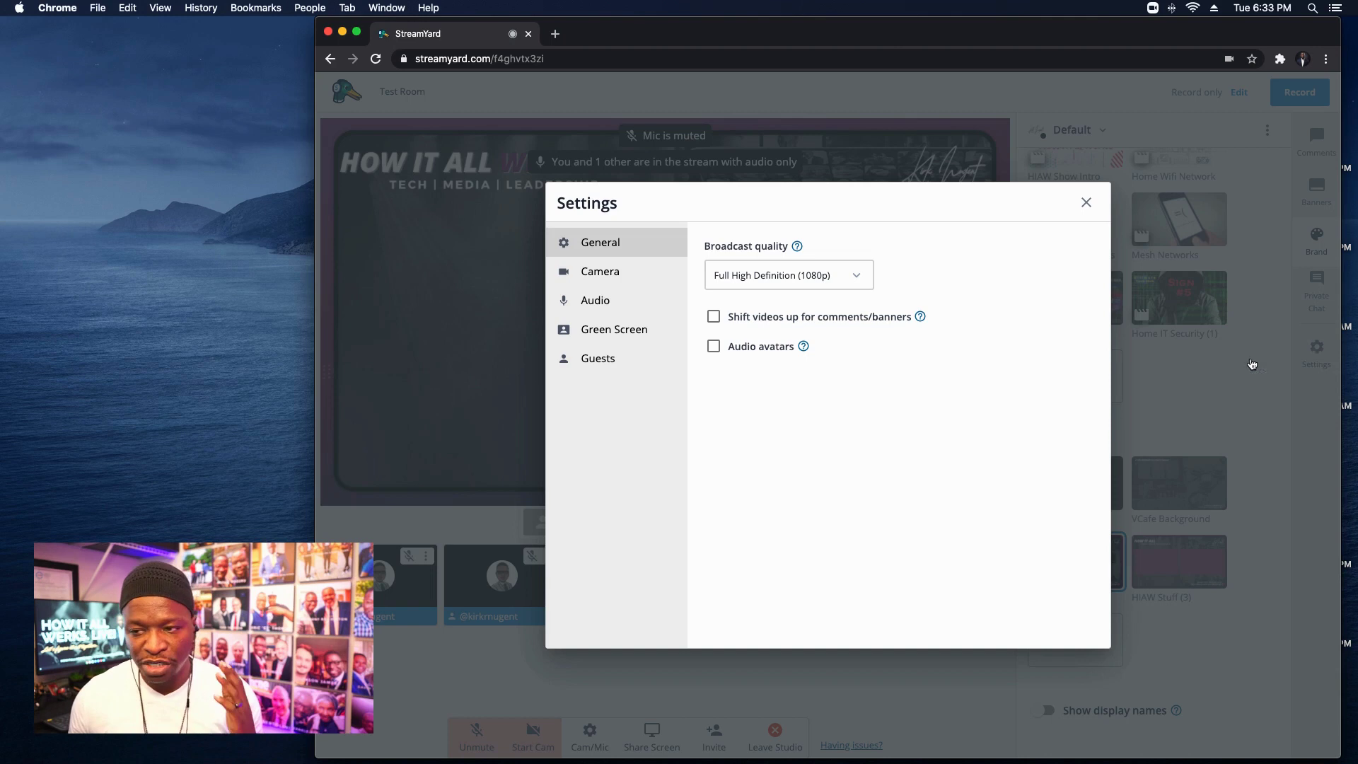
- In the Audio settings, turn off stereo audio so it and echo cancellation are off
{"action": "left_click", "coordinate": [595, 302]}
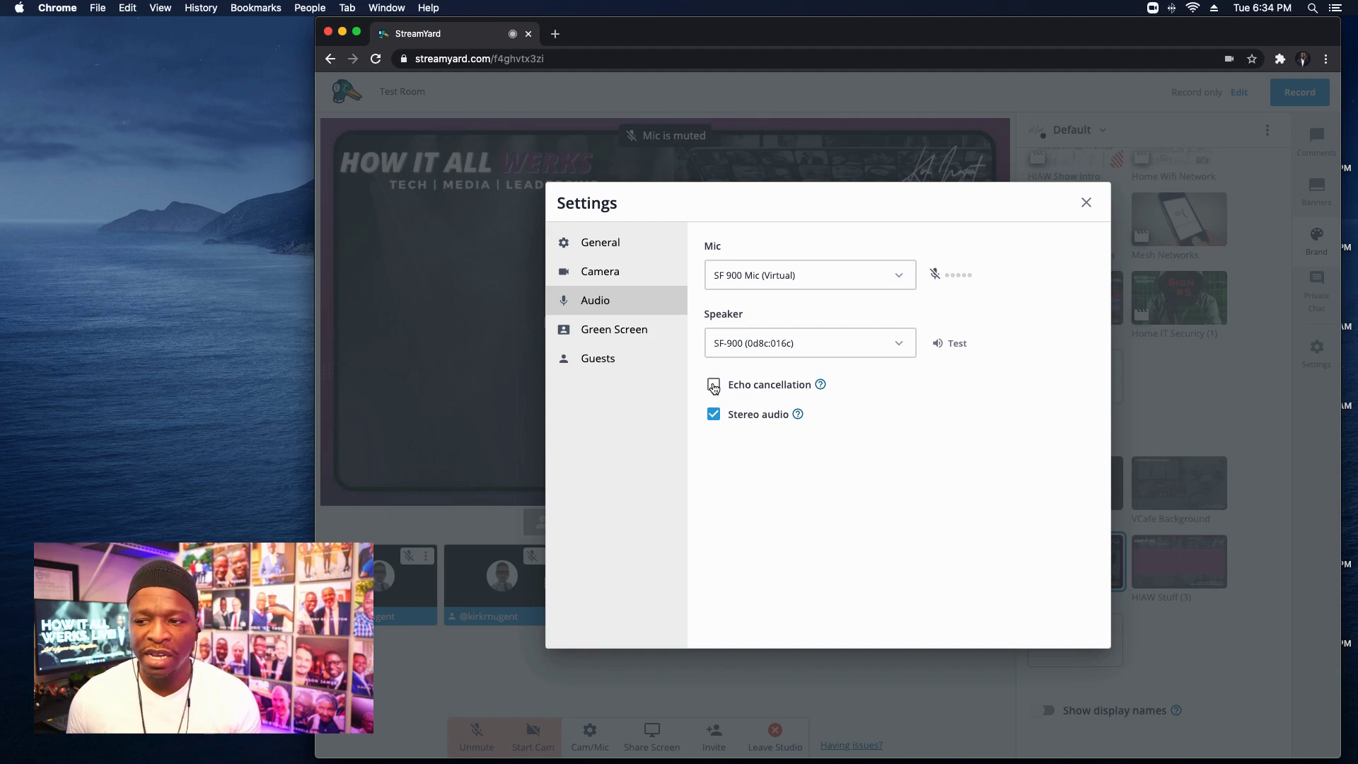
{"action": "left_click", "coordinate": [714, 413]}
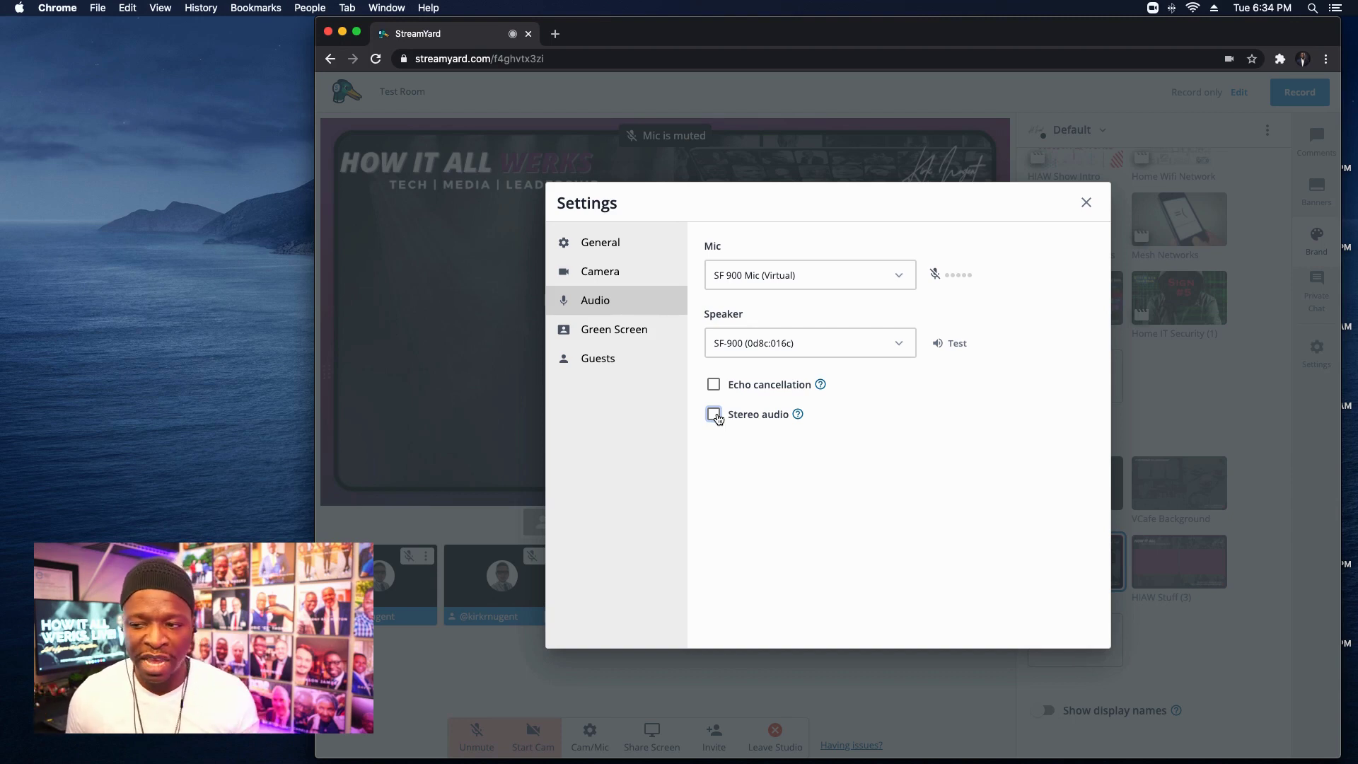
- Re-enable audio avatars in Cam/Mic General settings and place both participant tiles side by side
{"action": "left_click", "coordinate": [1086, 203]}
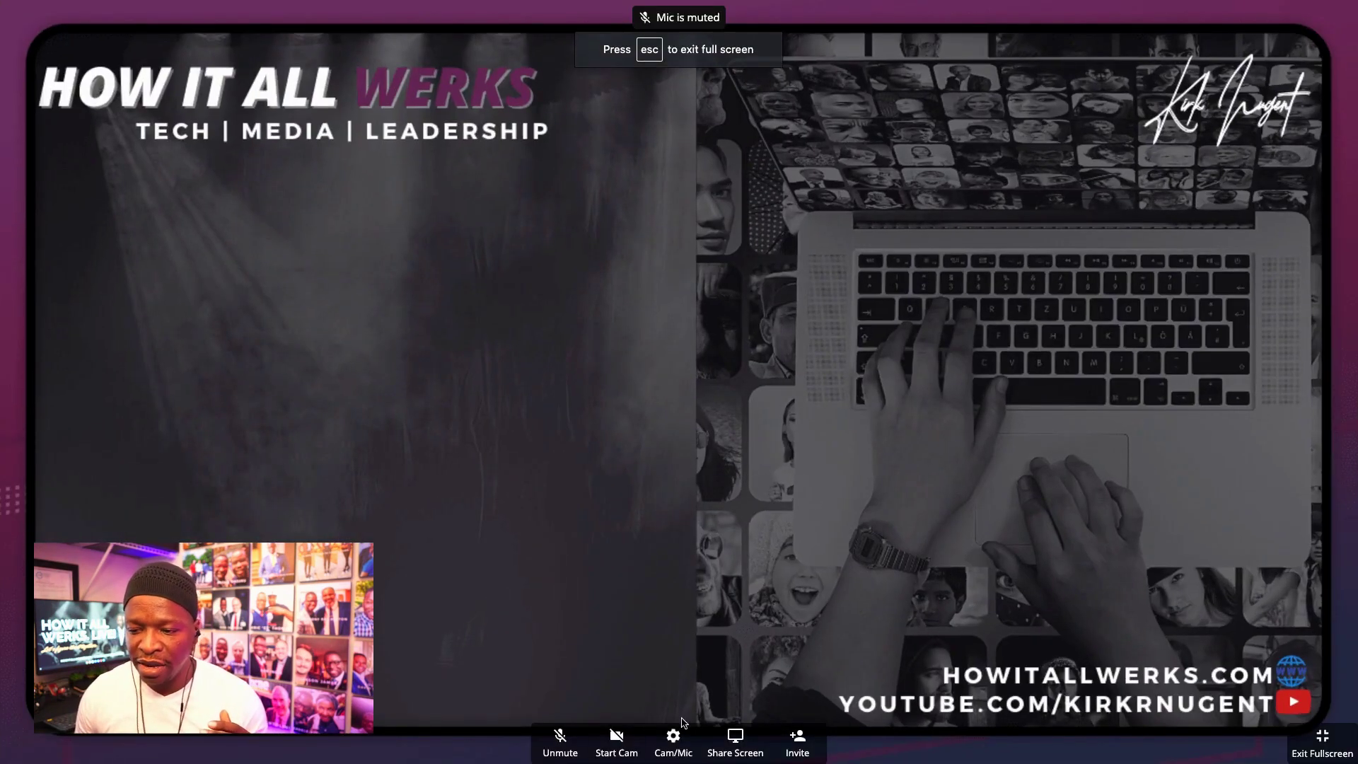
{"action": "left_click", "coordinate": [673, 744]}
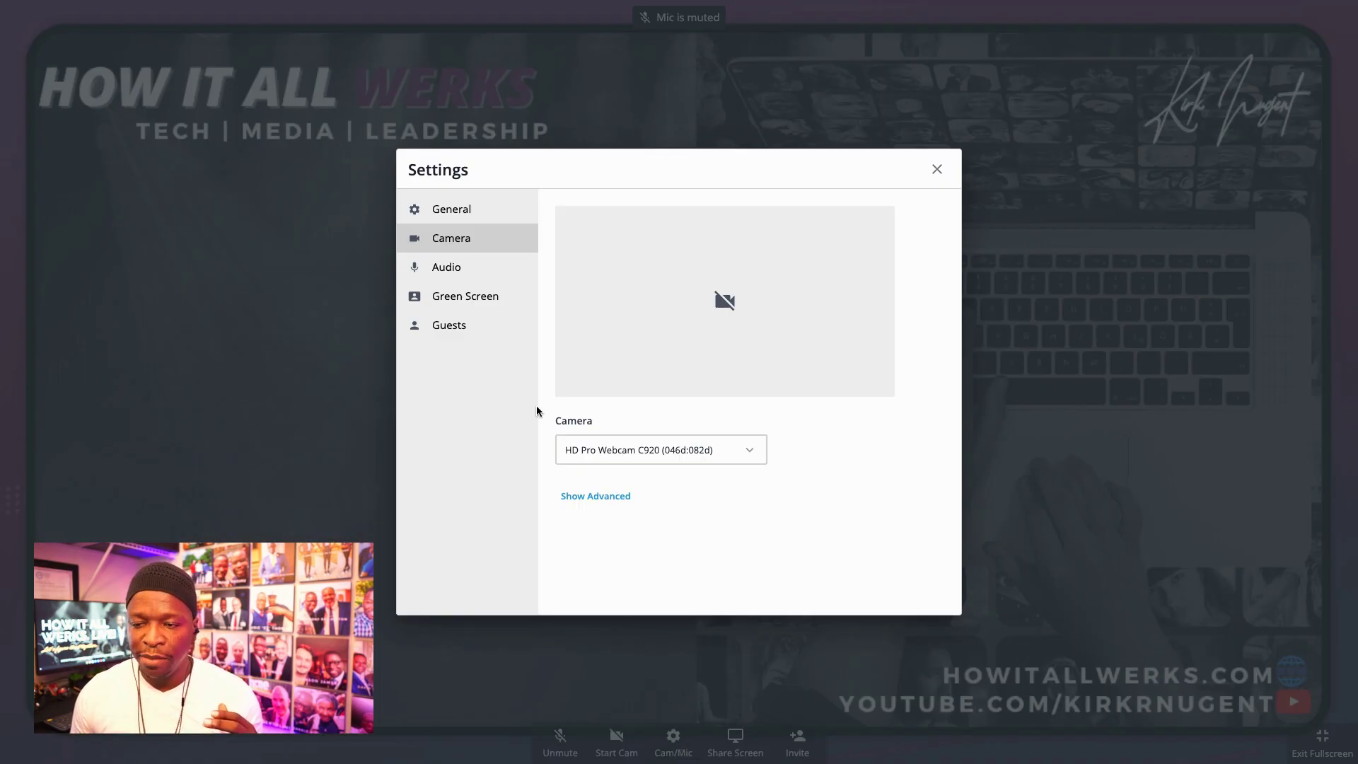
{"action": "left_click", "coordinate": [452, 209]}
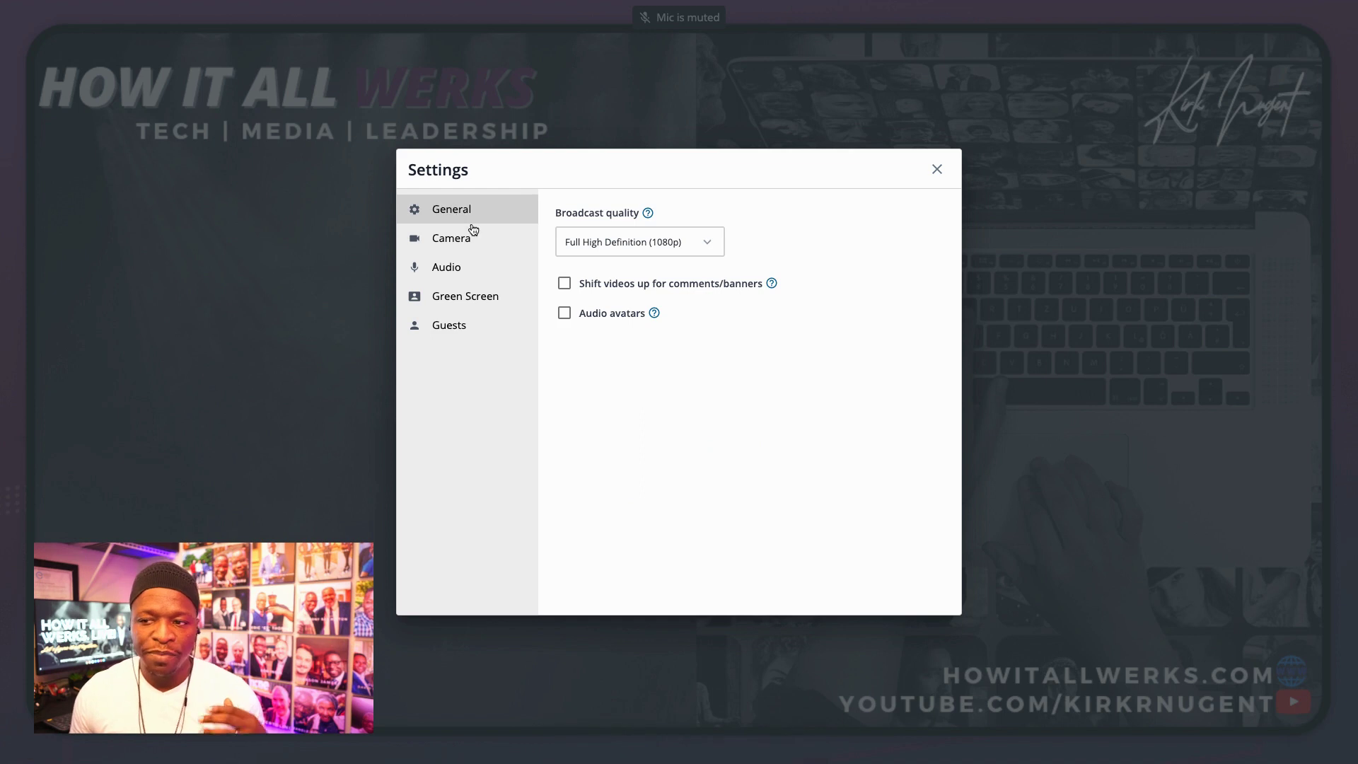
{"action": "left_click", "coordinate": [564, 313]}
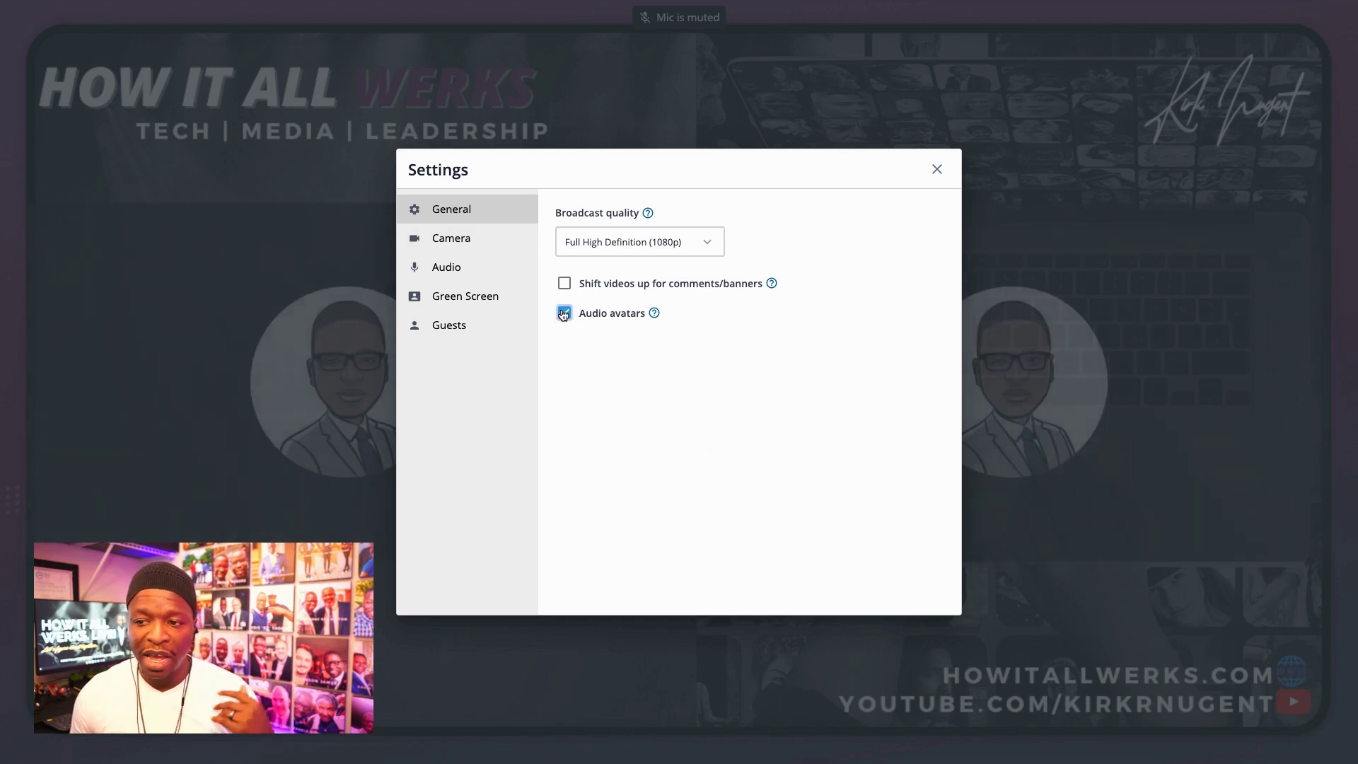
{"action": "left_click", "coordinate": [936, 169]}
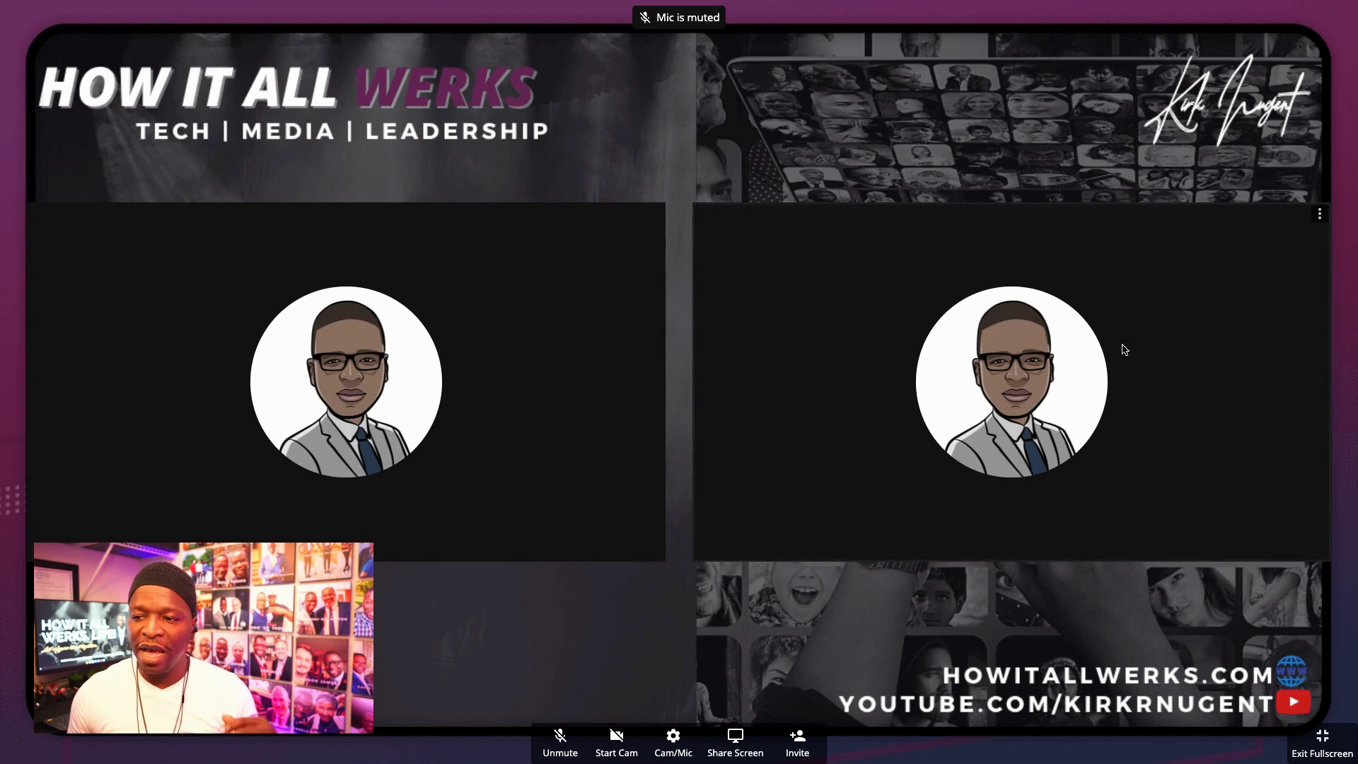
{"action": "left_click_drag", "start_coordinate": [1115, 342], "coordinate": [512, 327]}
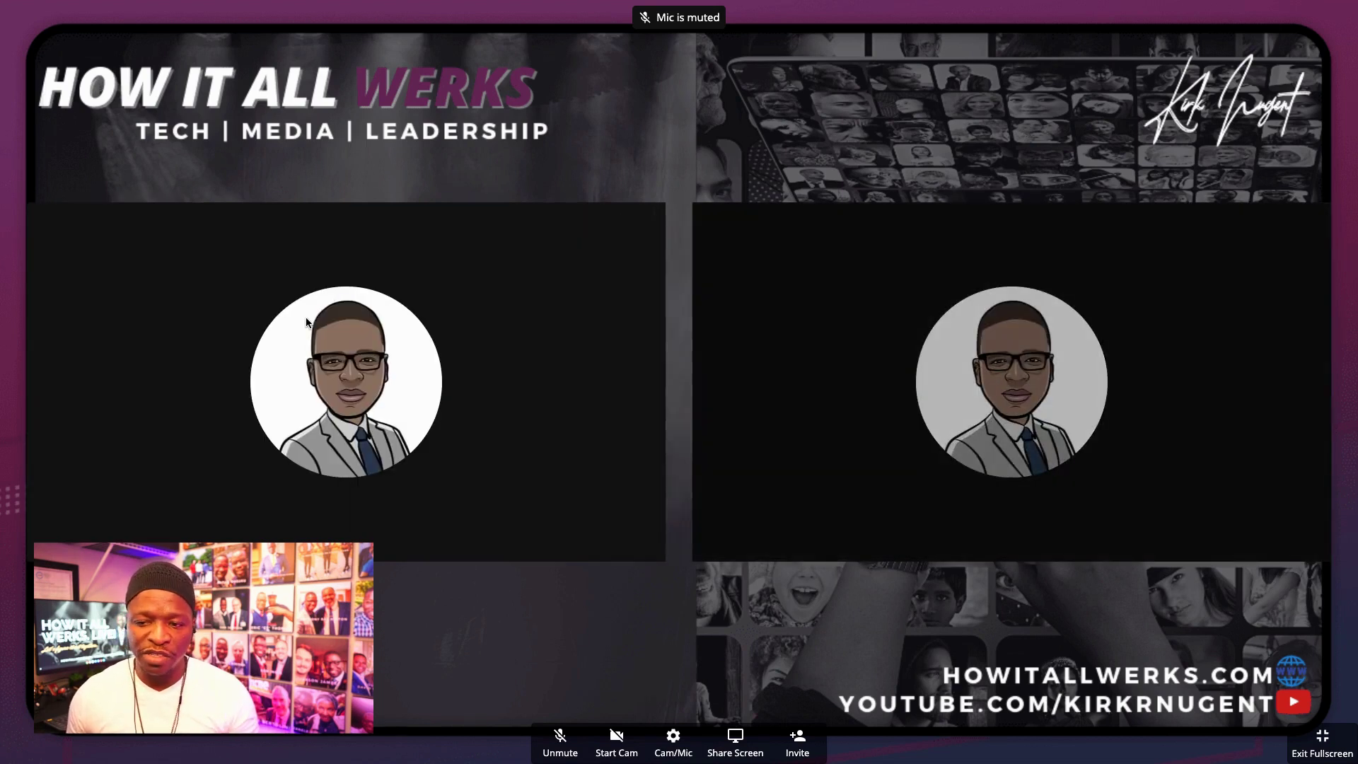